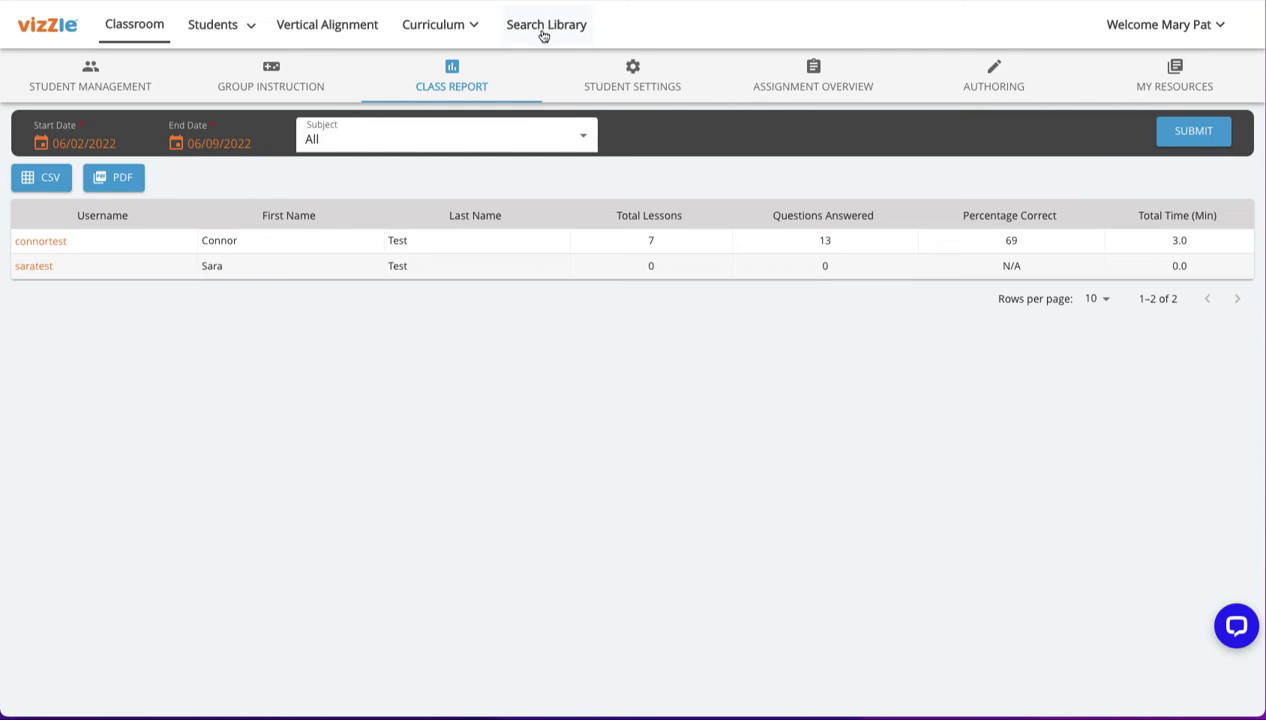
Step: Open the lesson library search with subject Math, level 1 and the keyword 'fractions'
{"action": "left_click", "coordinate": [543, 33]}
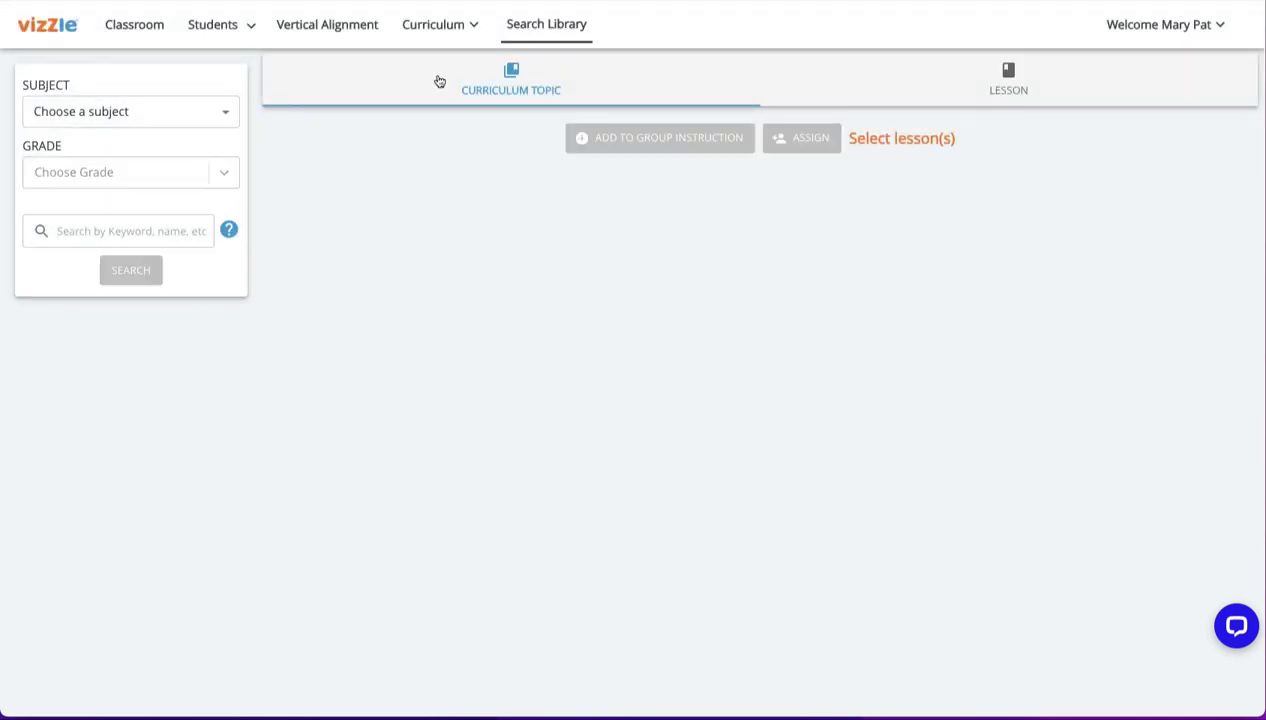
{"action": "left_click", "coordinate": [201, 110]}
{"action": "left_click", "coordinate": [185, 172]}
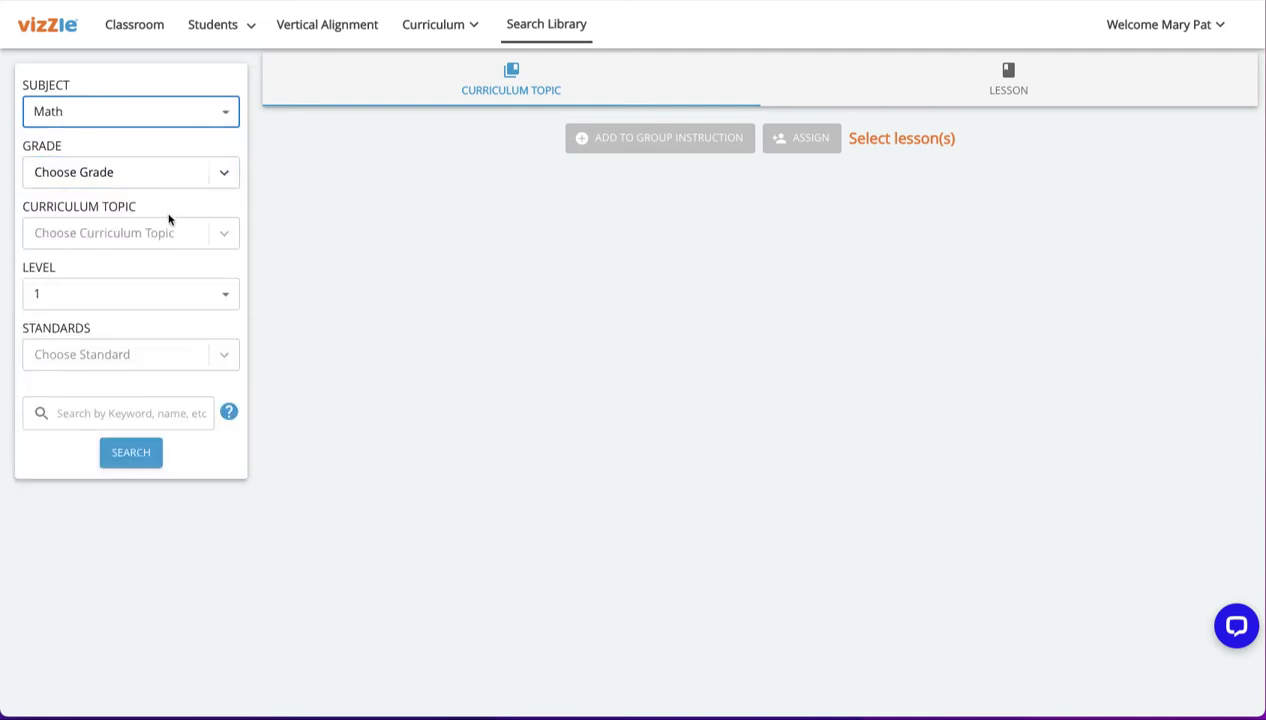
{"action": "left_click", "coordinate": [154, 301]}
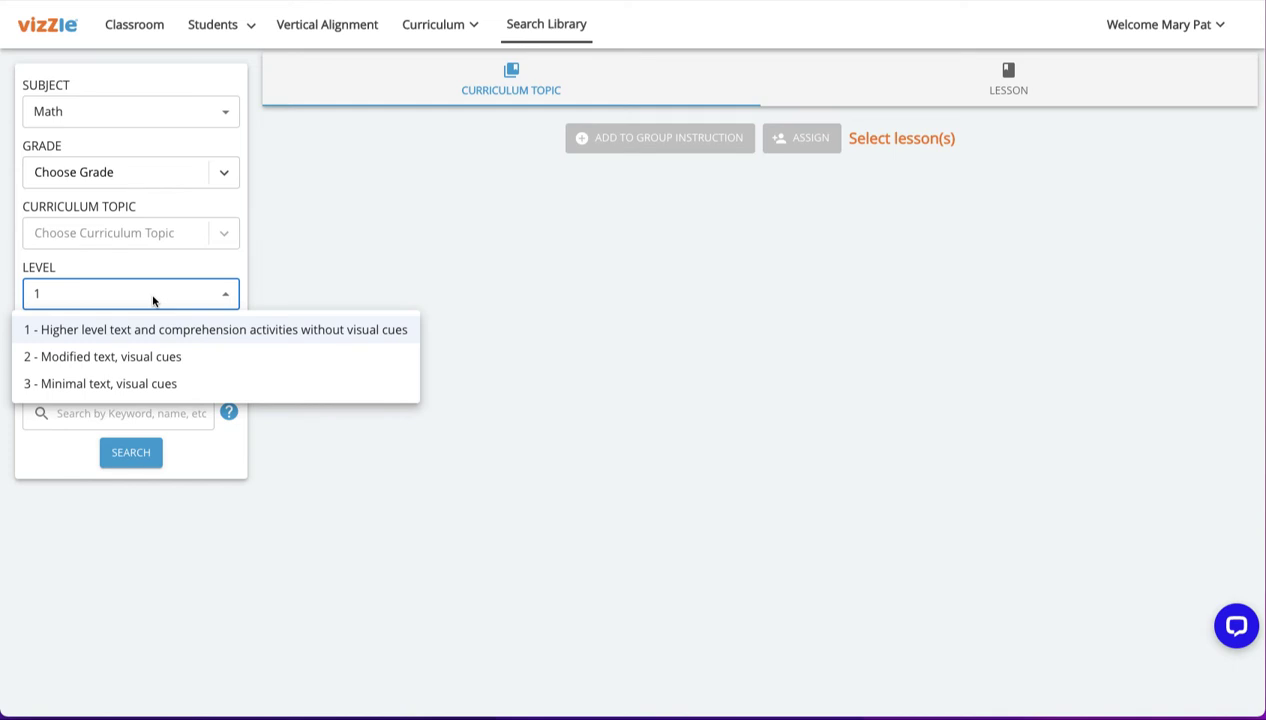
{"action": "left_click", "coordinate": [154, 301]}
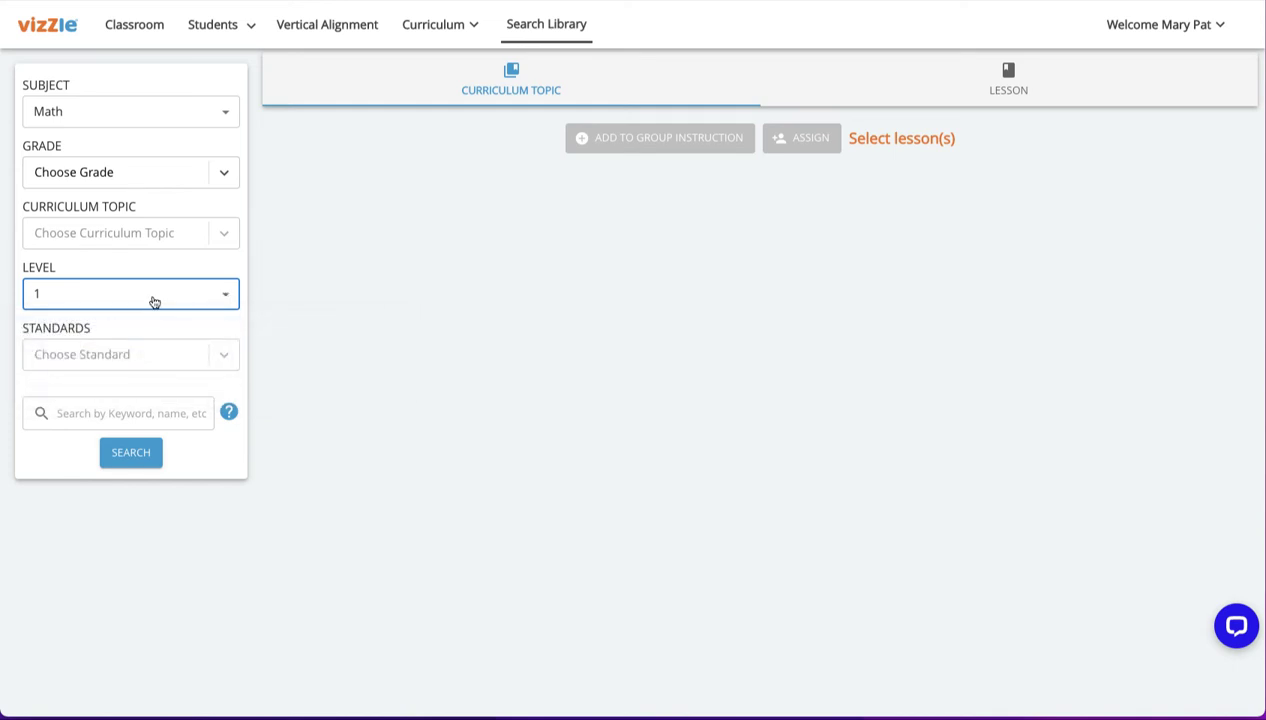
{"action": "left_click", "coordinate": [107, 412]}
{"action": "type", "text": "fractions"}
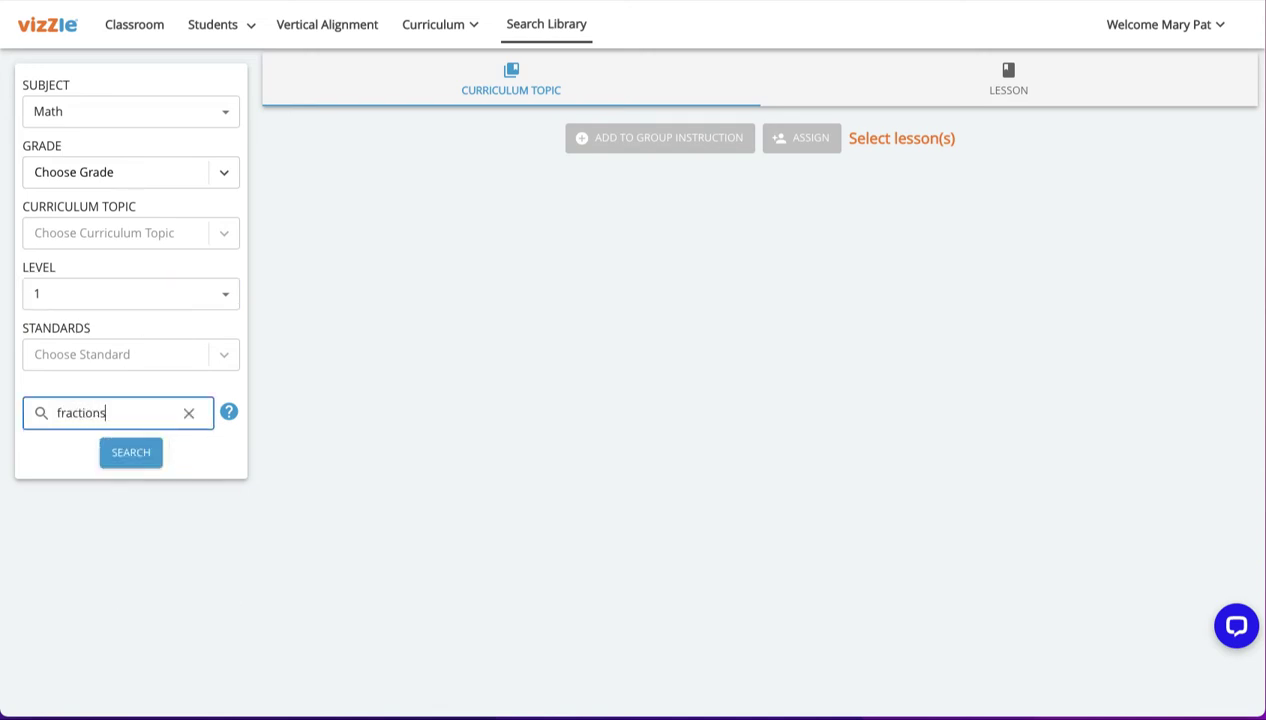
Step: Run the fractions search again with a grade 3 filter and review the 6 returned topics
{"action": "left_click", "coordinate": [128, 462]}
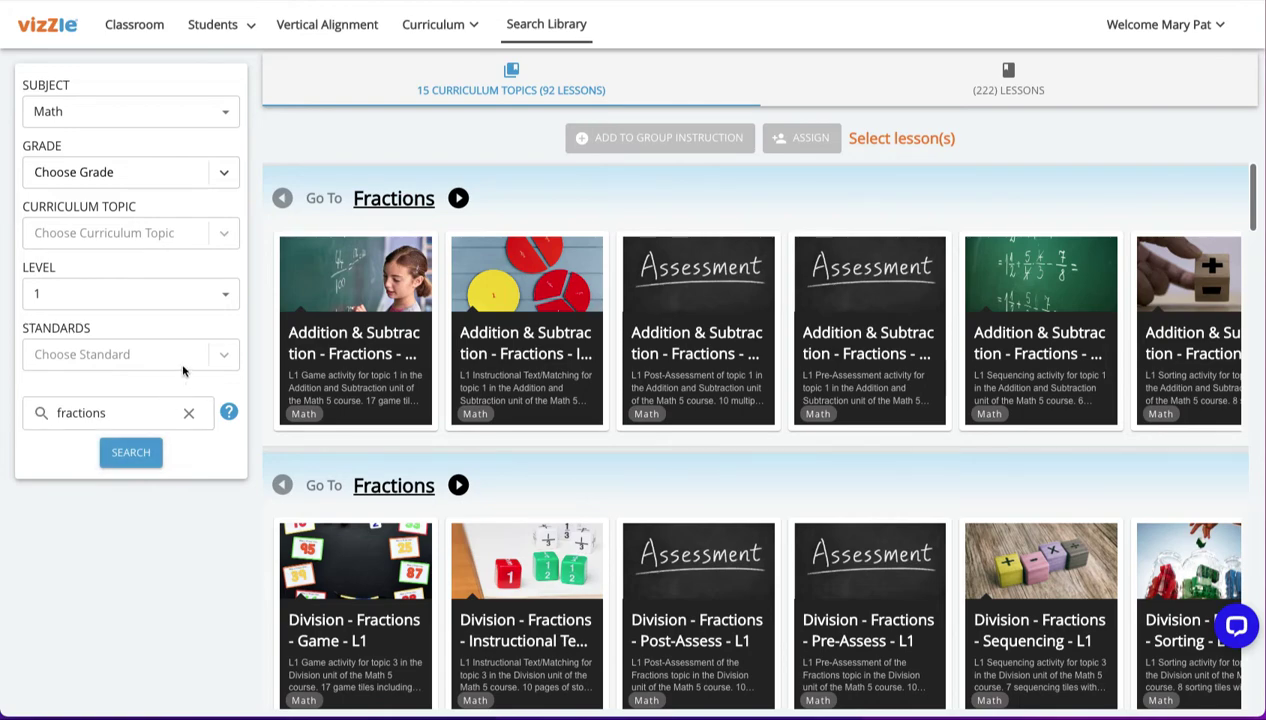
{"action": "left_click", "coordinate": [222, 172]}
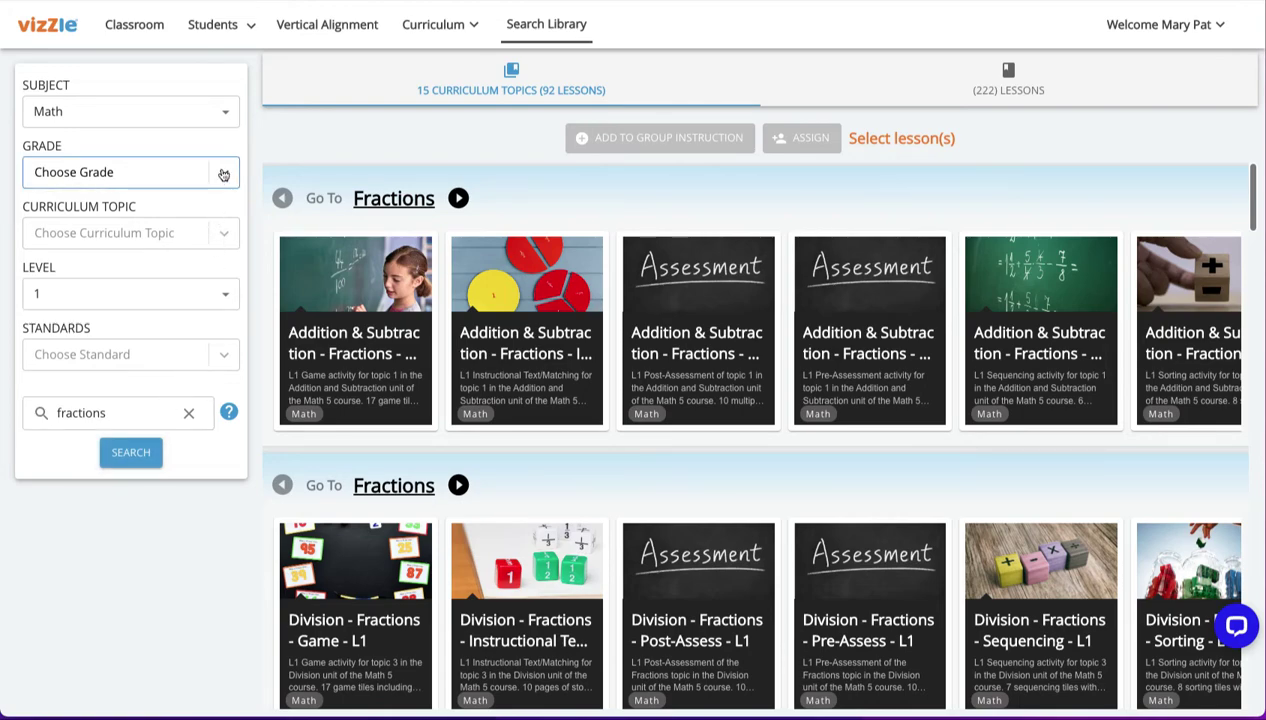
{"action": "left_click", "coordinate": [48, 393]}
{"action": "left_click", "coordinate": [290, 251]}
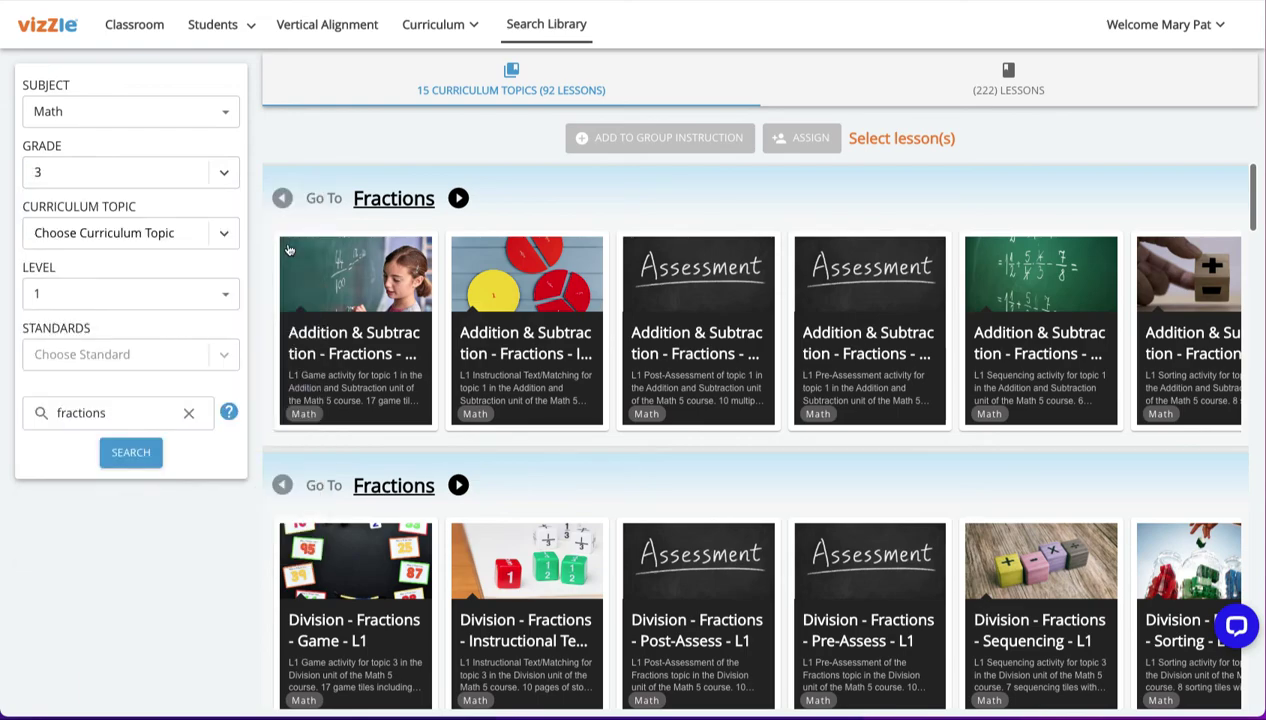
{"action": "left_click", "coordinate": [140, 455]}
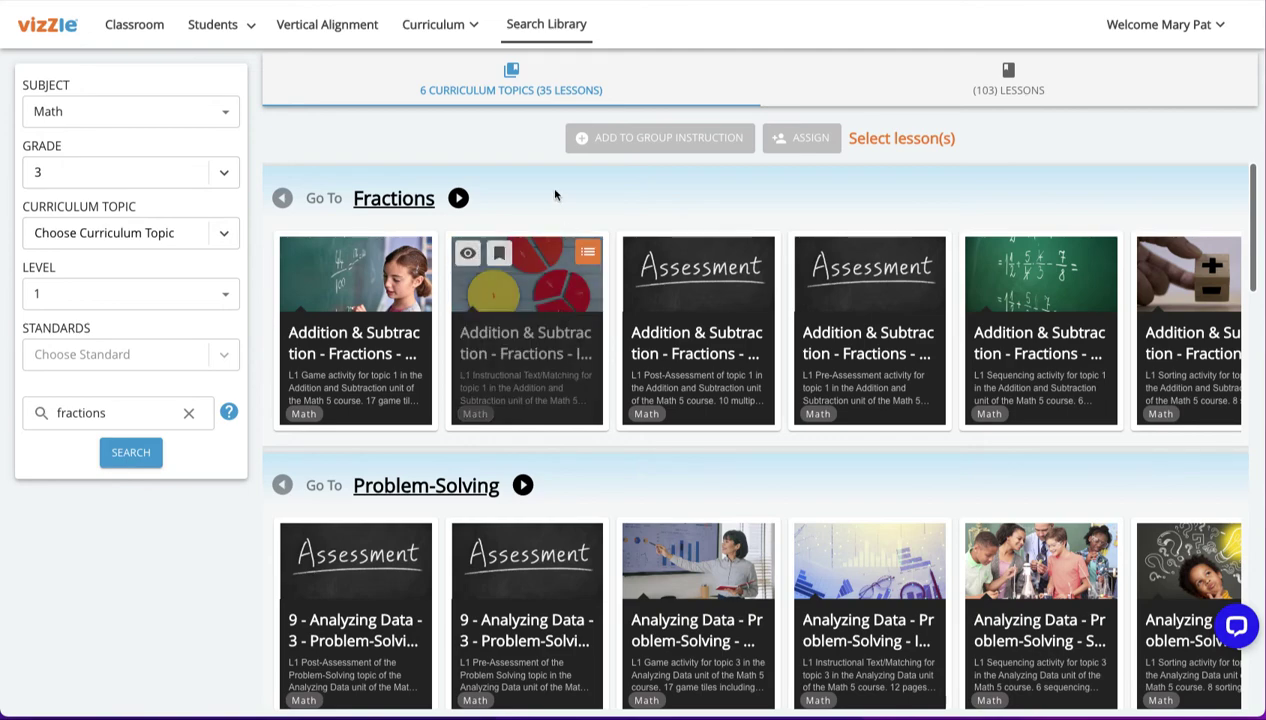
{"action": "scroll", "coordinate": [555, 219], "scroll_direction": "down", "scroll_amount": 1}
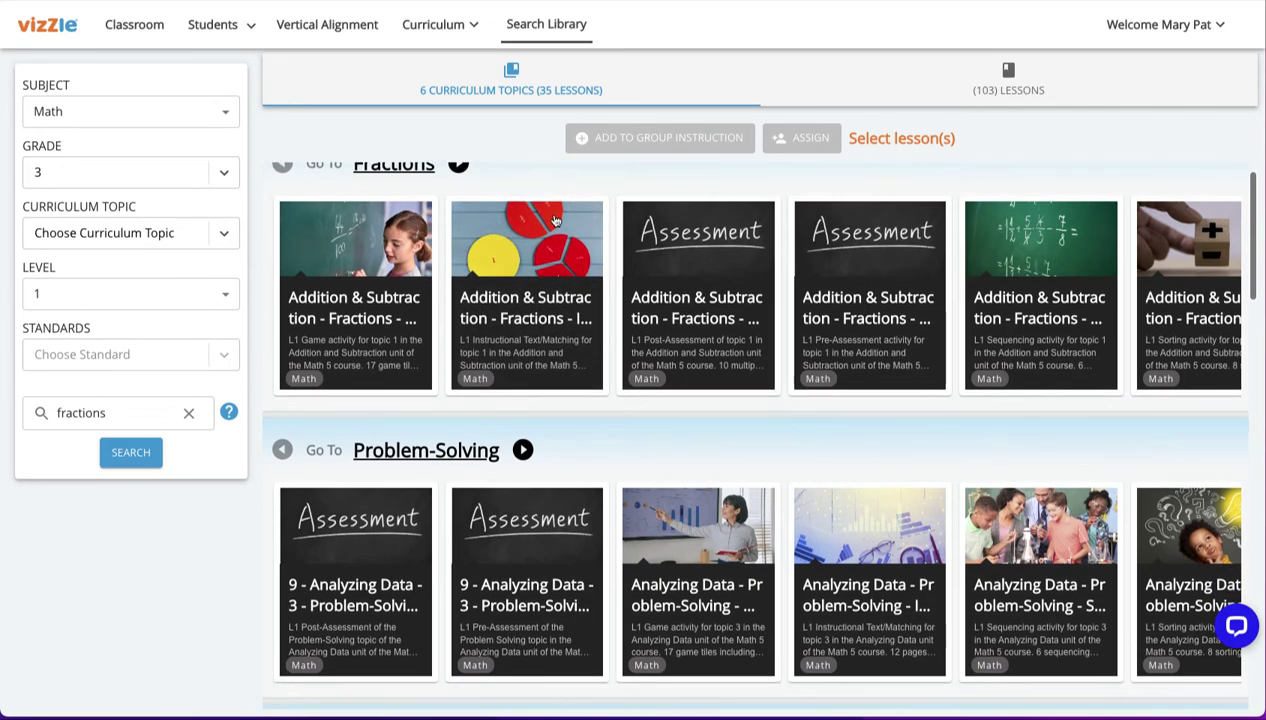
{"action": "scroll", "coordinate": [555, 219], "scroll_direction": "down", "scroll_amount": 1}
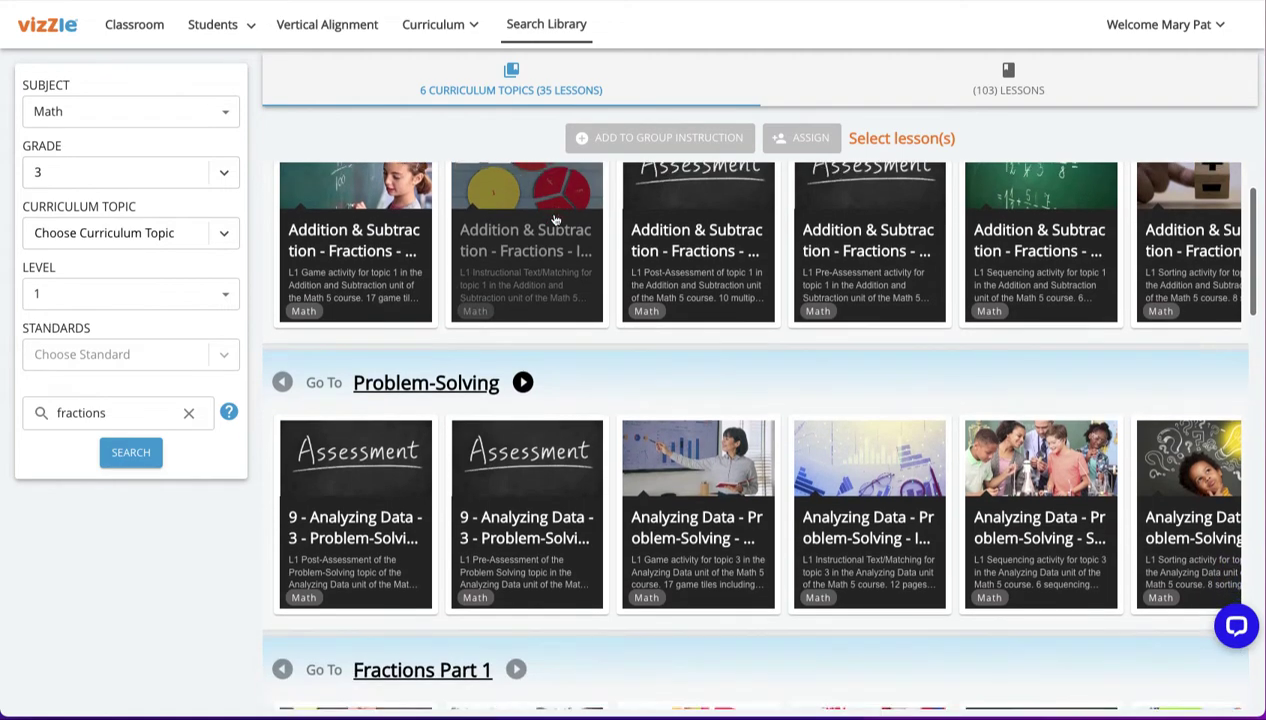
{"action": "scroll", "coordinate": [555, 219], "scroll_direction": "up", "scroll_amount": 2}
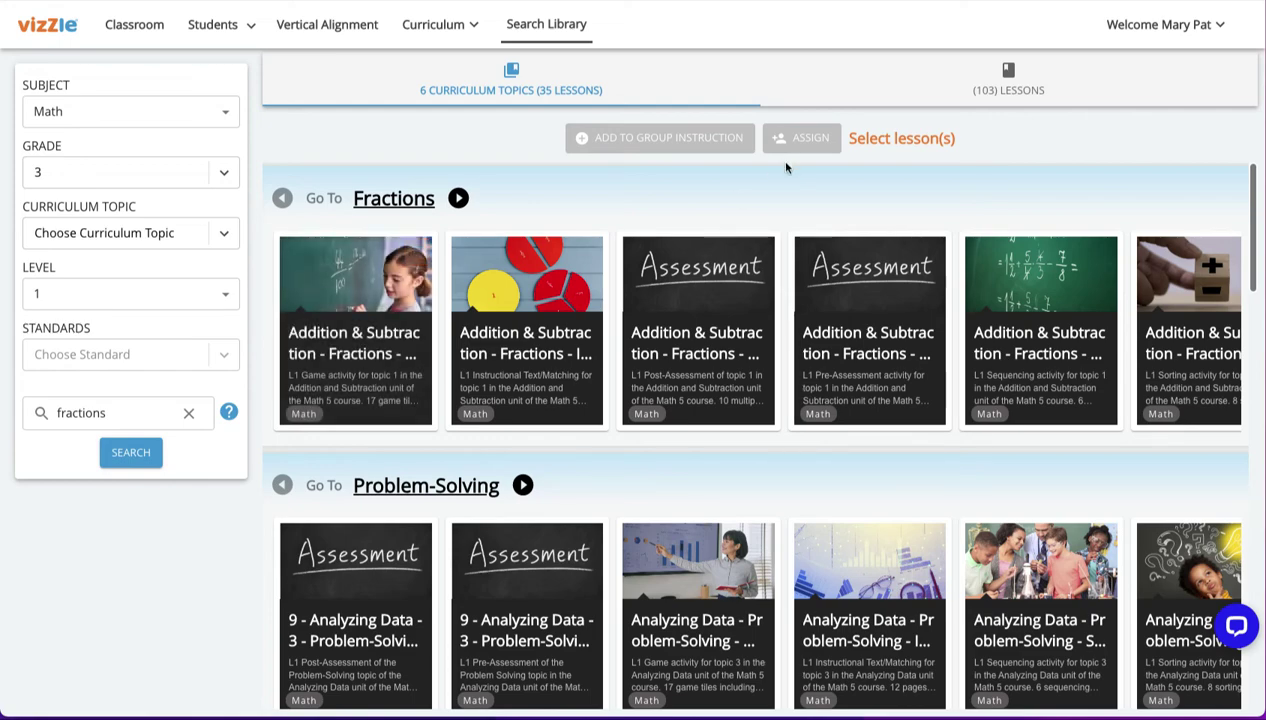
Step: Open the 1 - Fractions topic and select all 5 of its lessons
{"action": "left_click", "coordinate": [408, 203]}
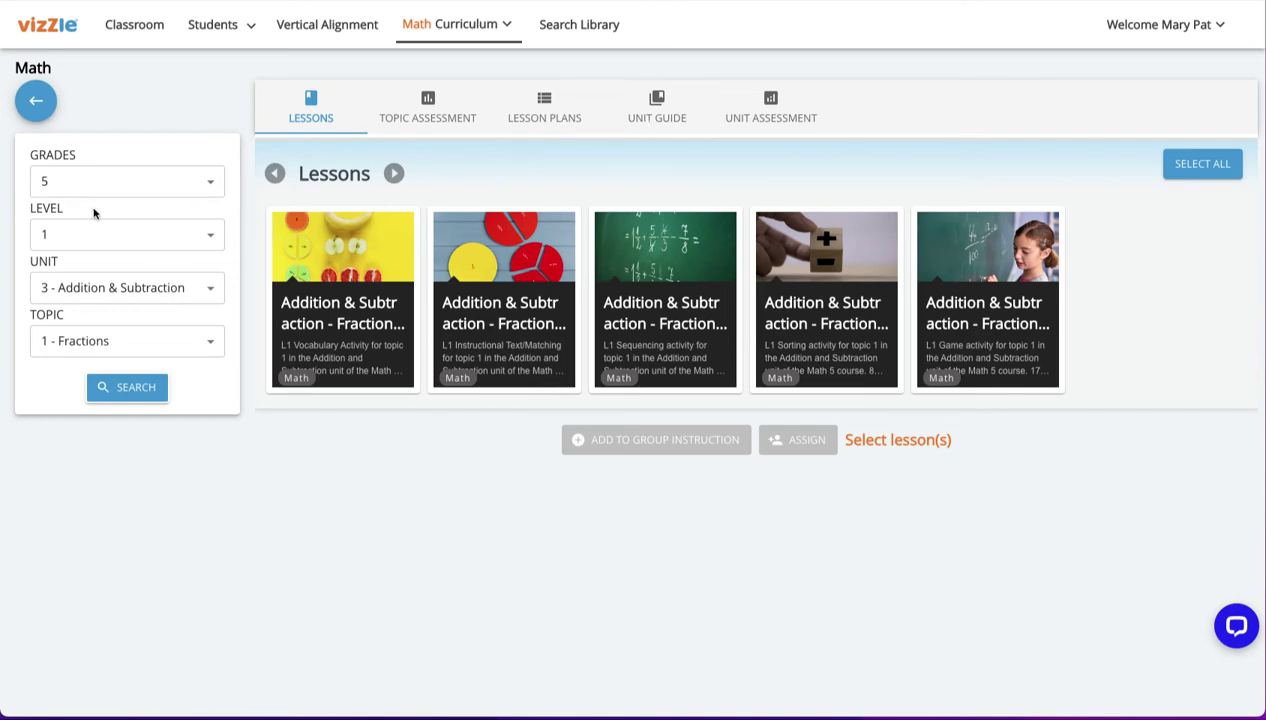
{"action": "left_click", "coordinate": [145, 342]}
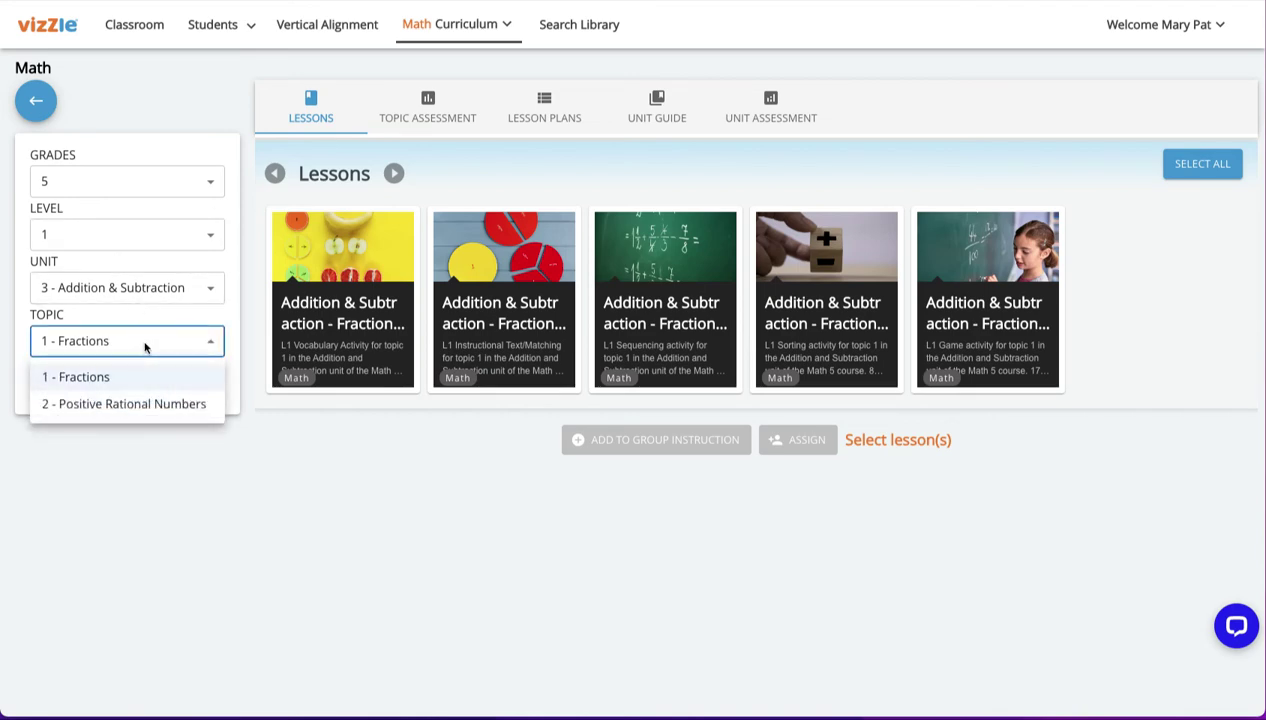
{"action": "left_click", "coordinate": [145, 290]}
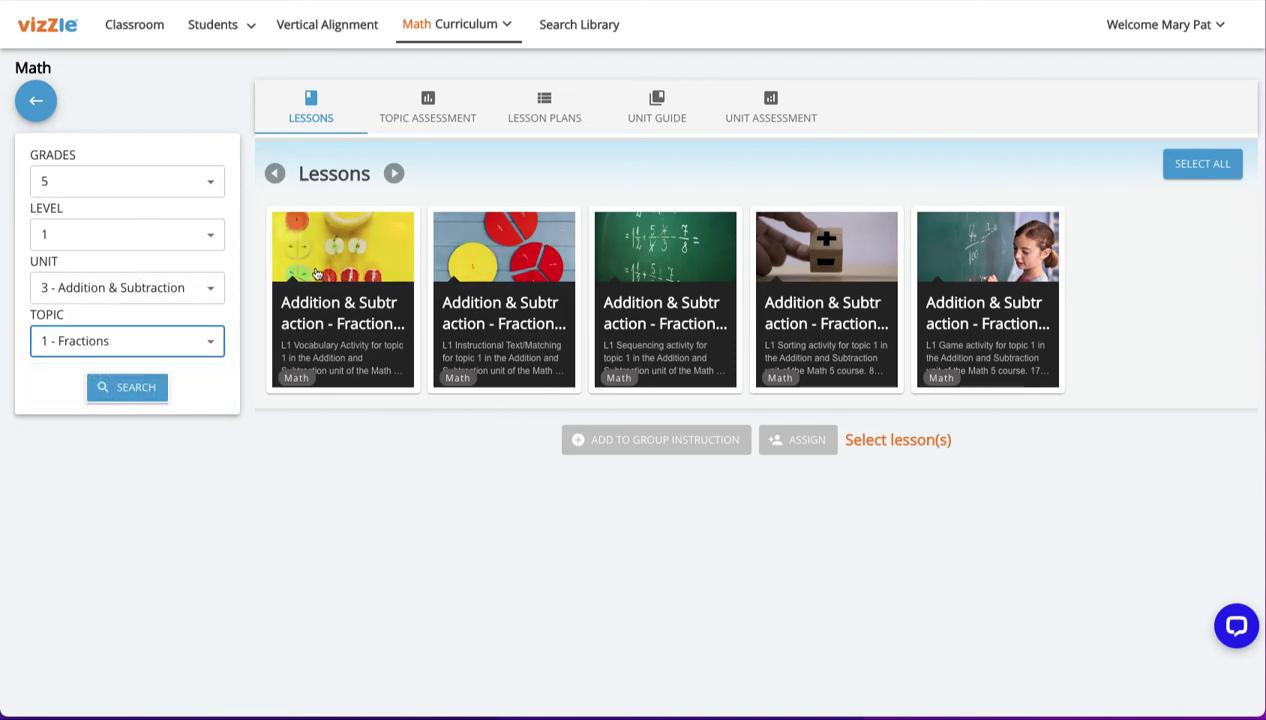
{"action": "left_click", "coordinate": [342, 255]}
{"action": "left_click", "coordinate": [1086, 169]}
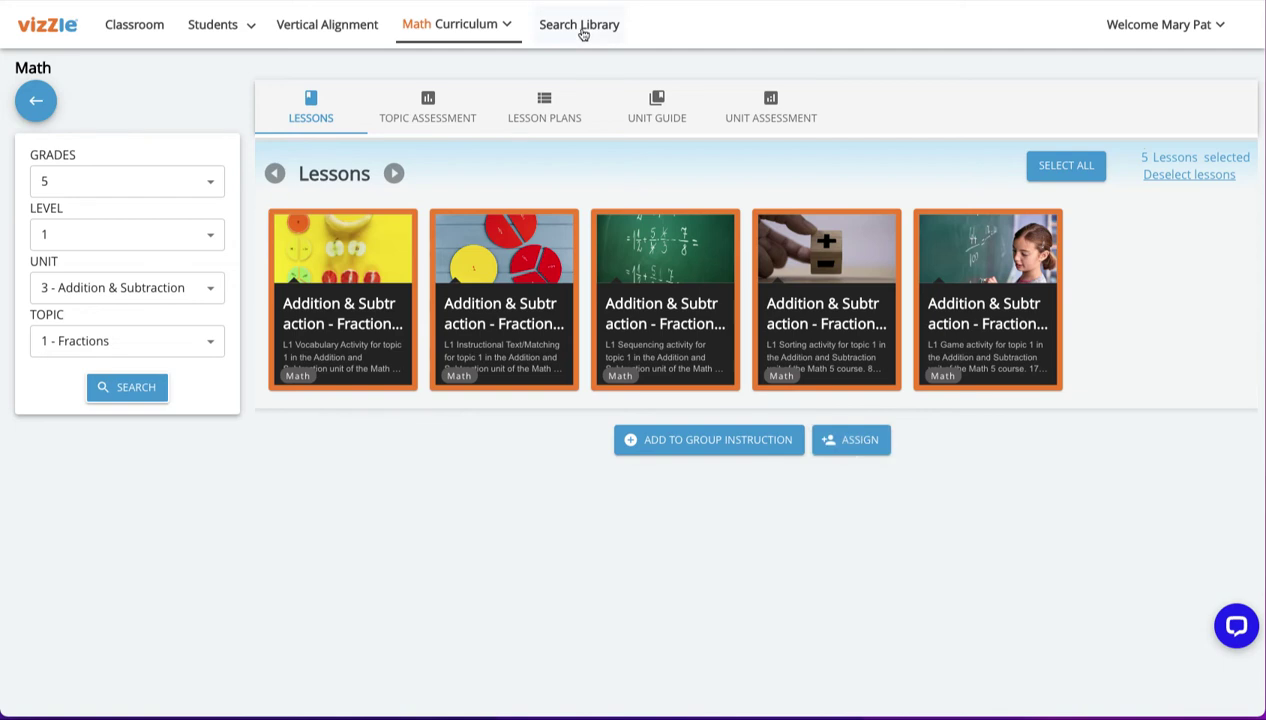
Step: Go back to the fractions search results and list the 103 individual lessons
{"action": "left_click", "coordinate": [580, 28]}
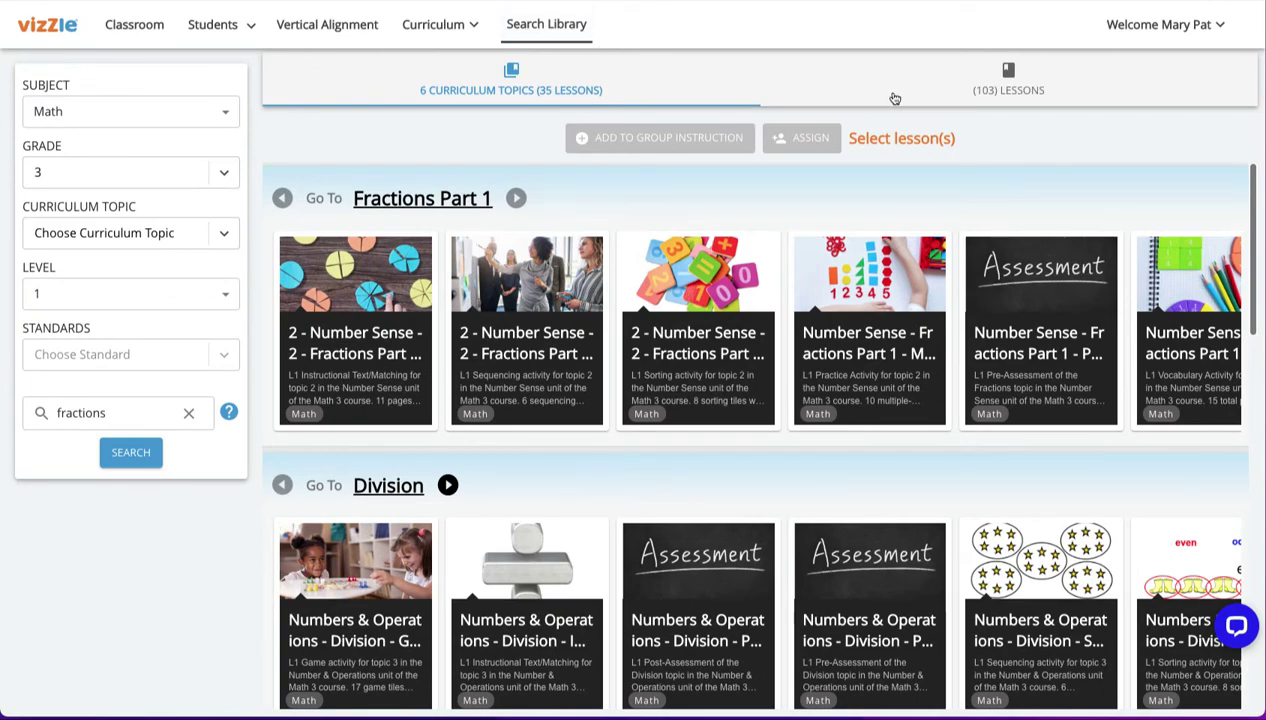
{"action": "left_click", "coordinate": [1022, 100]}
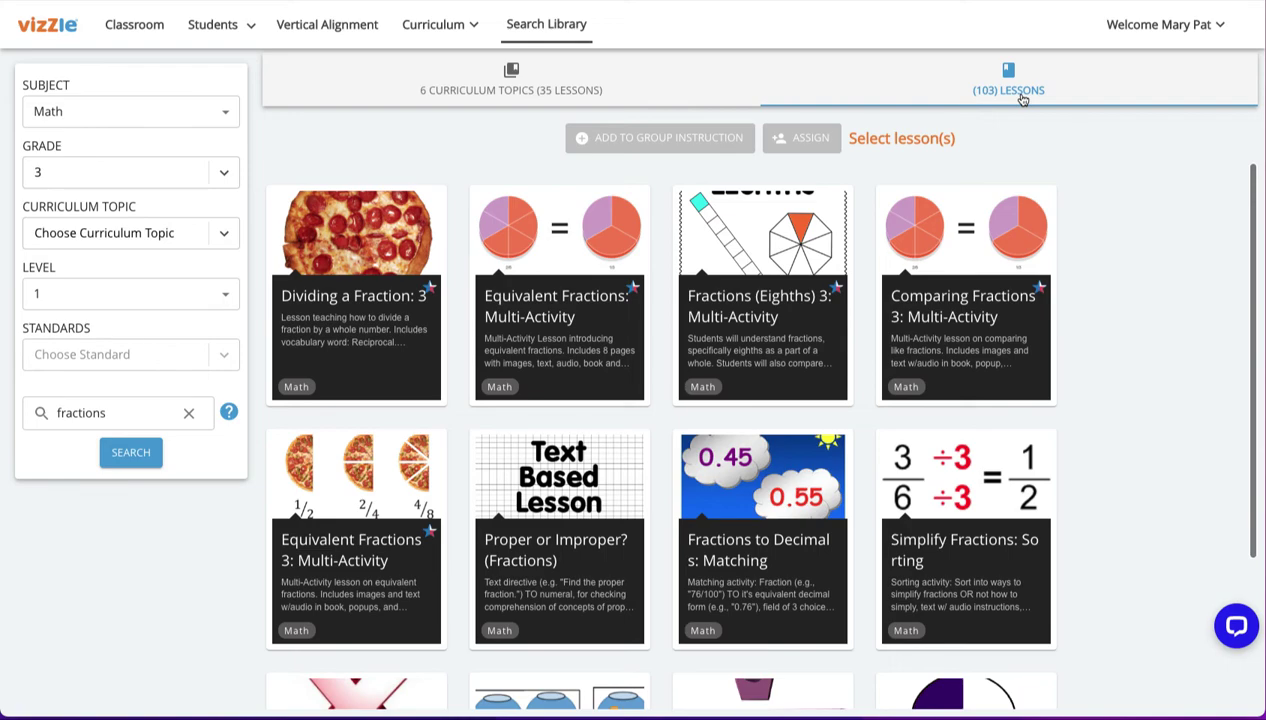
{"action": "mouse_move", "coordinate": [300, 234]}
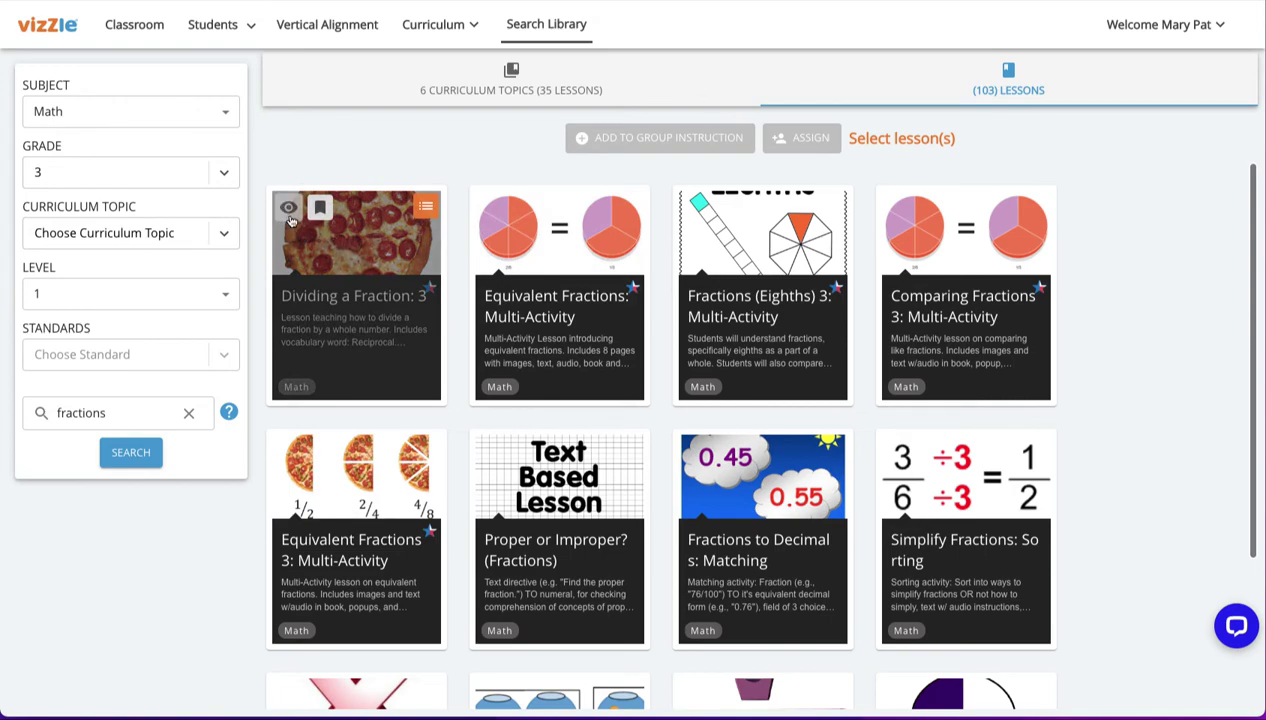
{"action": "left_click", "coordinate": [289, 212]}
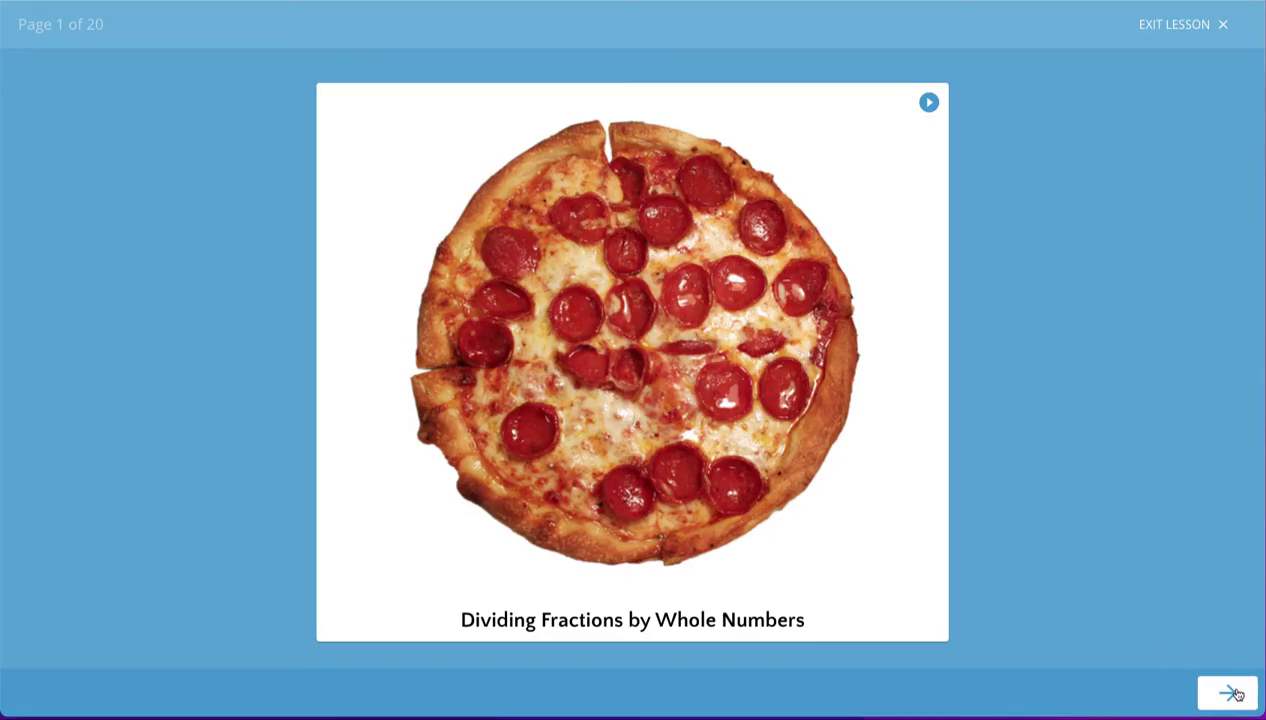
{"action": "left_click", "coordinate": [1230, 693]}
{"action": "left_click", "coordinate": [1230, 693]}
{"action": "left_click", "coordinate": [1228, 692]}
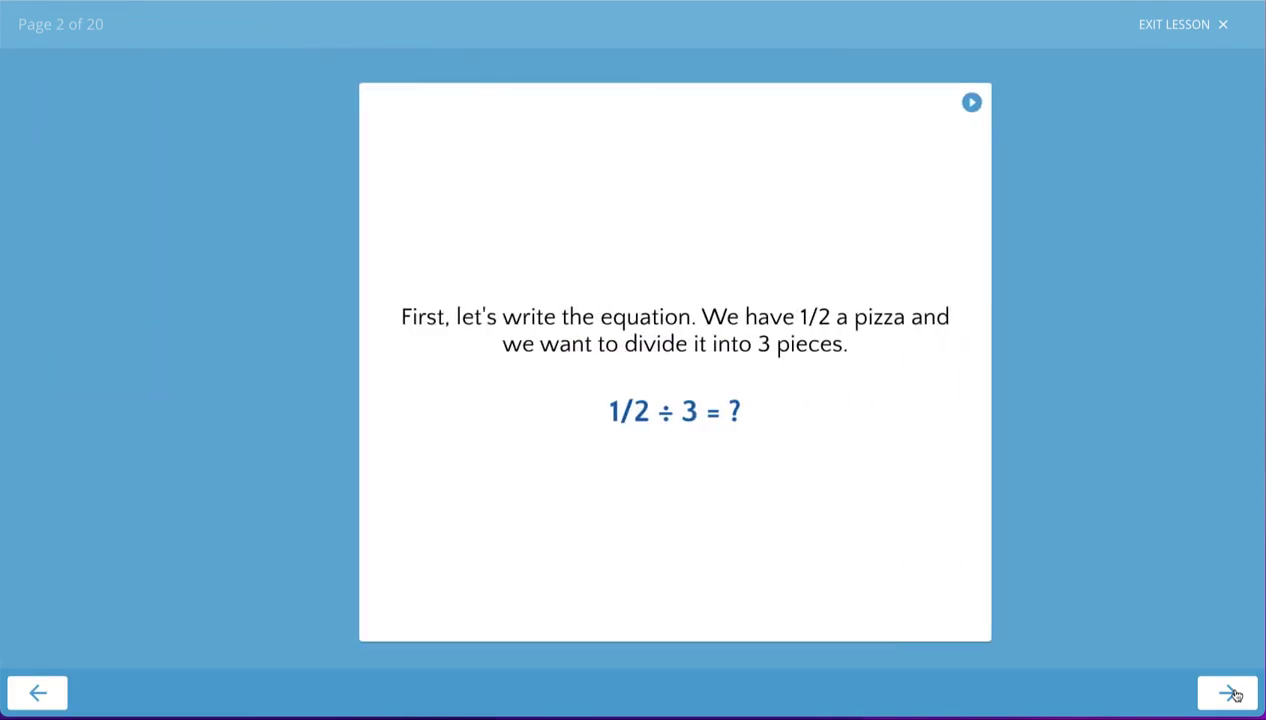
{"action": "left_click", "coordinate": [1163, 37]}
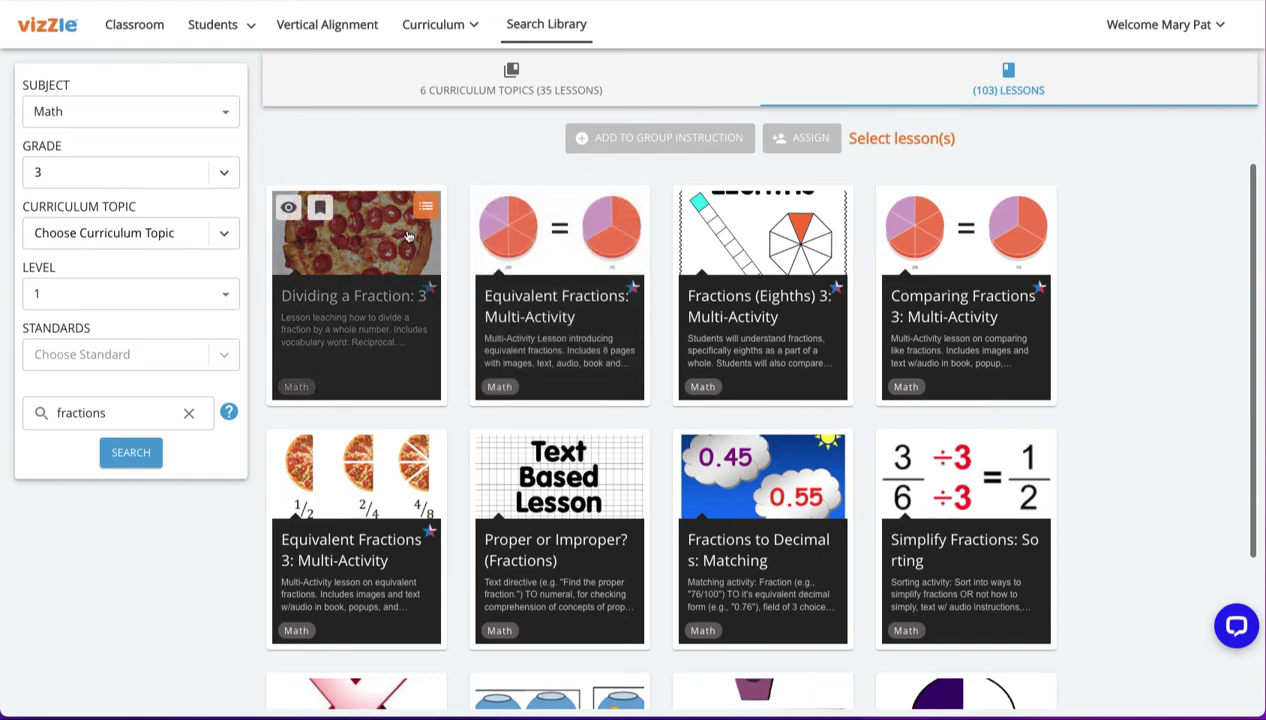
Step: Select Equivalent Fractions: Multi-Activity and Equivalent Fractions 3: Multi-Activity, then open Assign Lesson(s)
{"action": "left_click", "coordinate": [565, 286]}
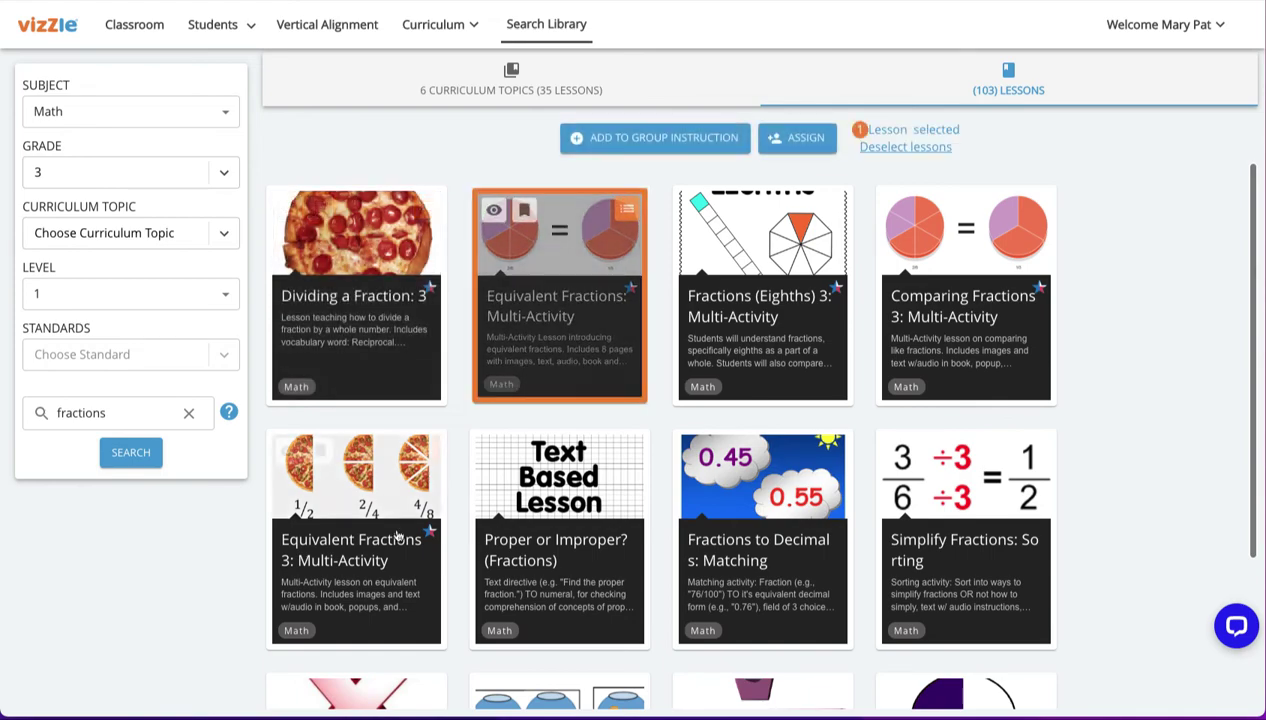
{"action": "left_click", "coordinate": [396, 537]}
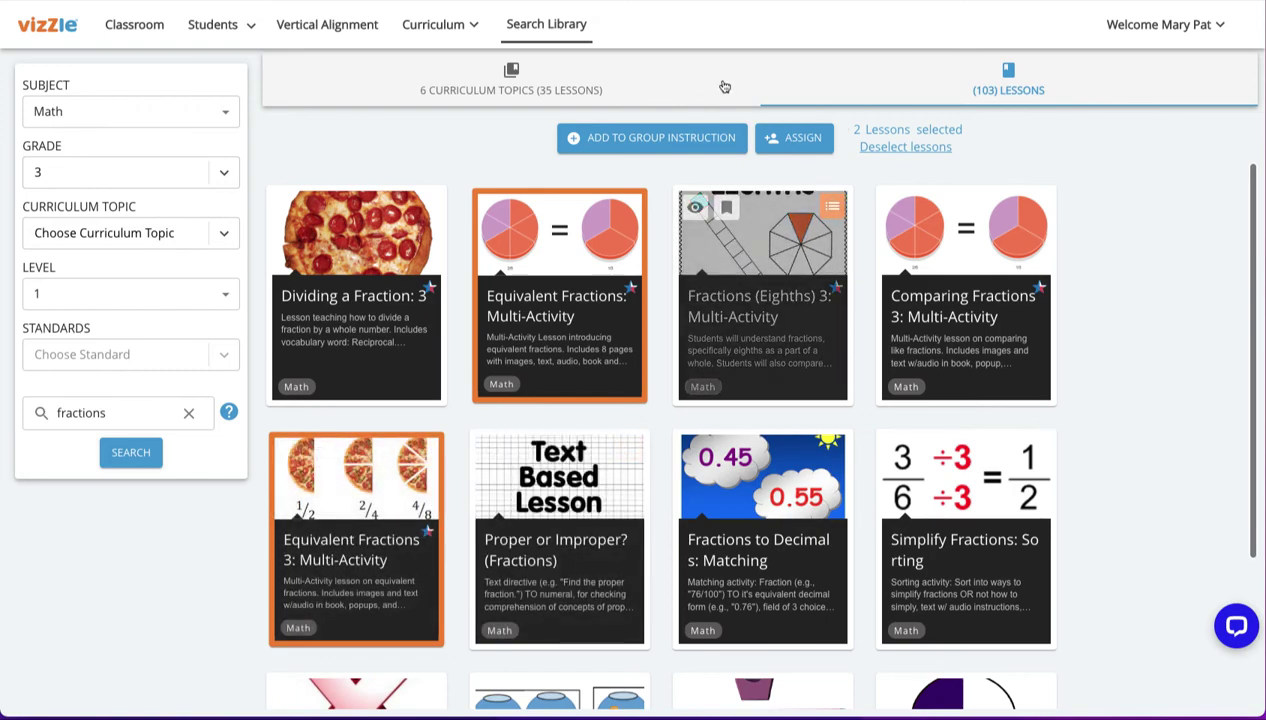
{"action": "left_click", "coordinate": [794, 138]}
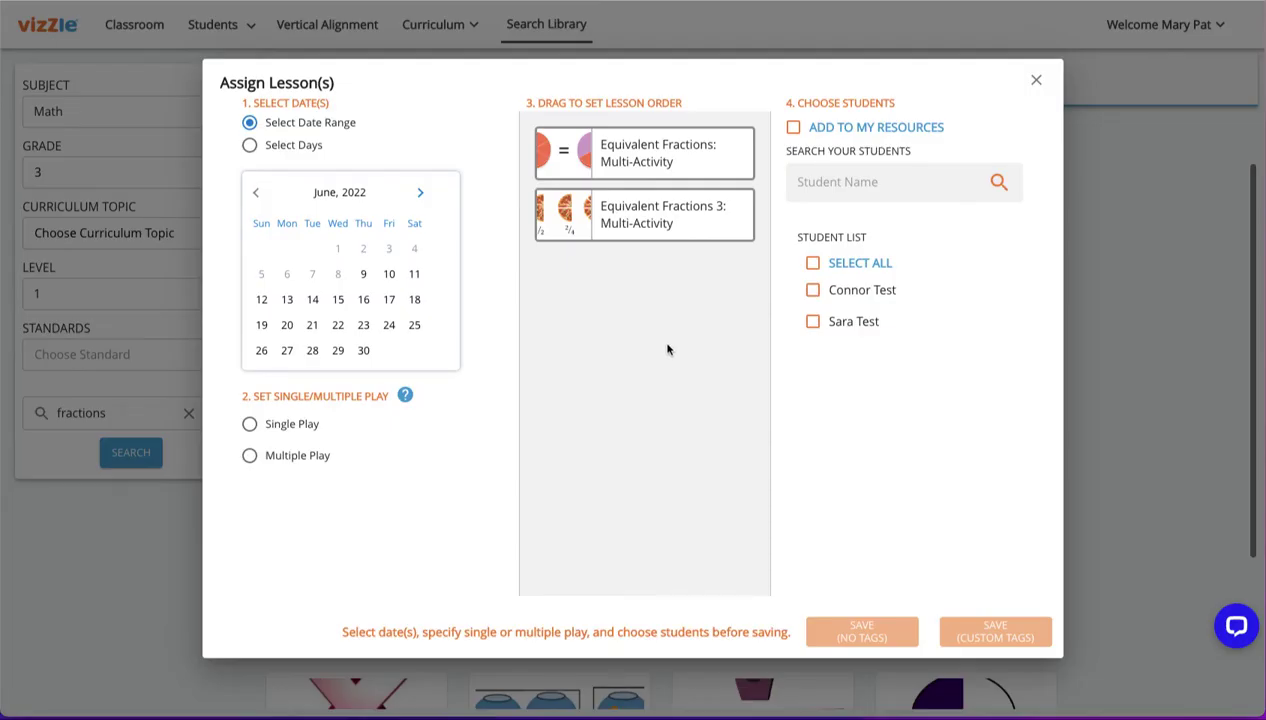
Step: Keep Select Date Range and mark June 9 to June 30, 2022 on the calendar
{"action": "left_click", "coordinate": [289, 146]}
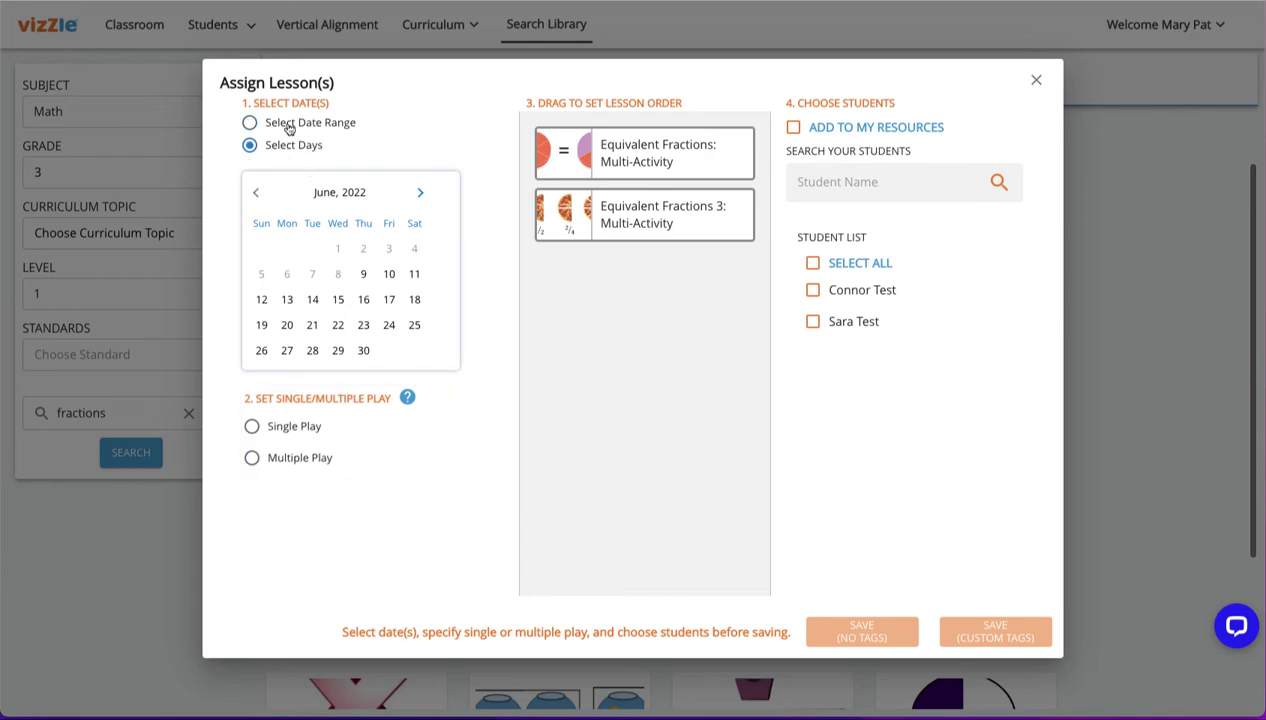
{"action": "left_click", "coordinate": [288, 124]}
{"action": "left_click", "coordinate": [363, 274]}
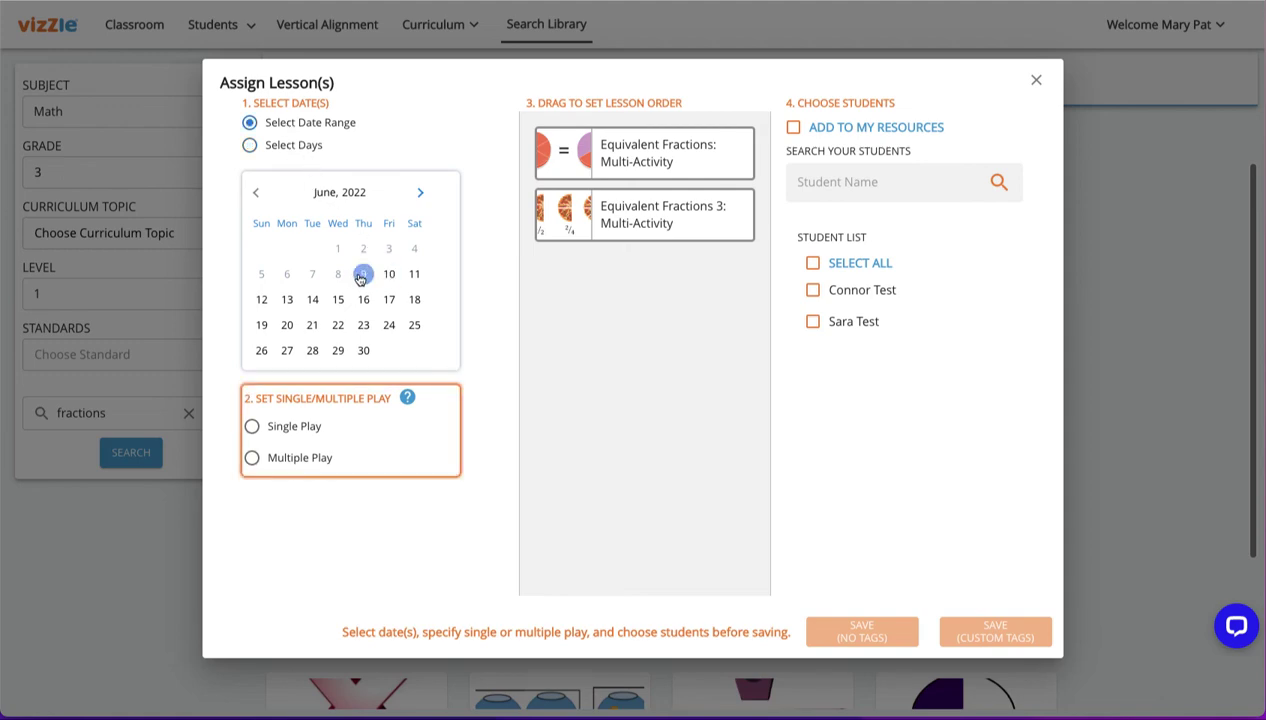
{"action": "left_click", "coordinate": [362, 350]}
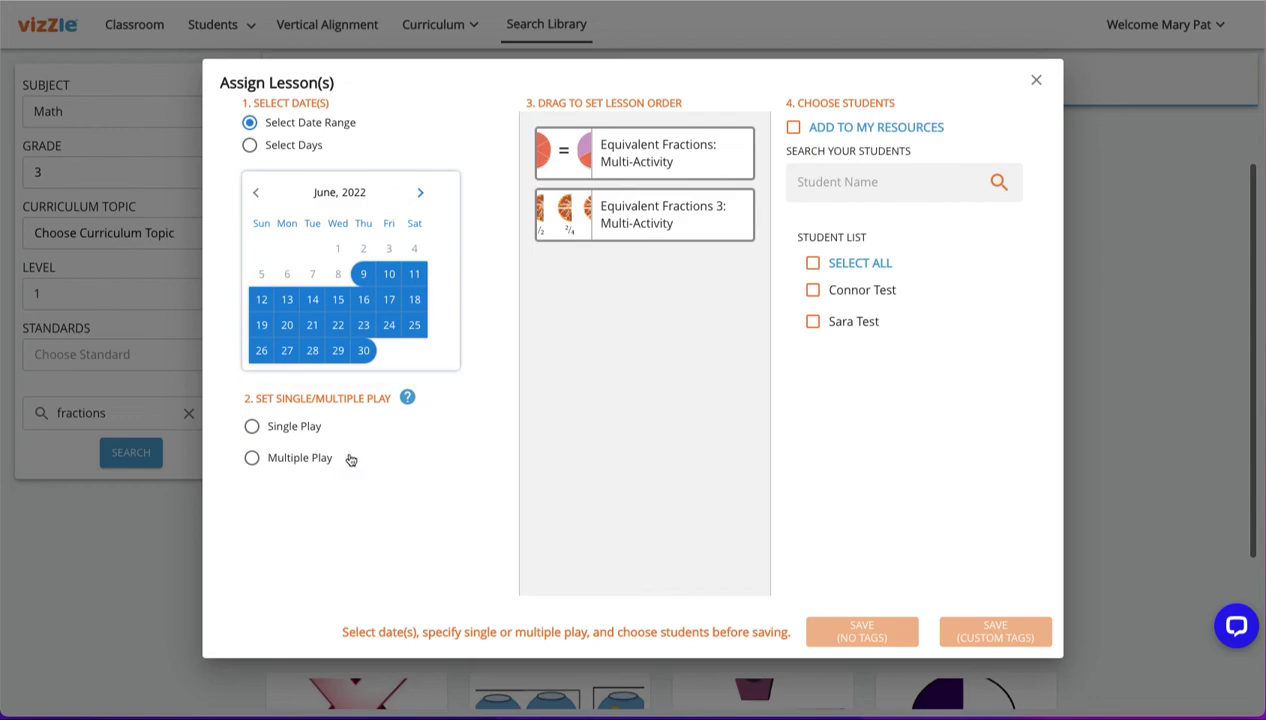
Step: Read the Single versus Multiple Play help note and close it
{"action": "left_click", "coordinate": [408, 399]}
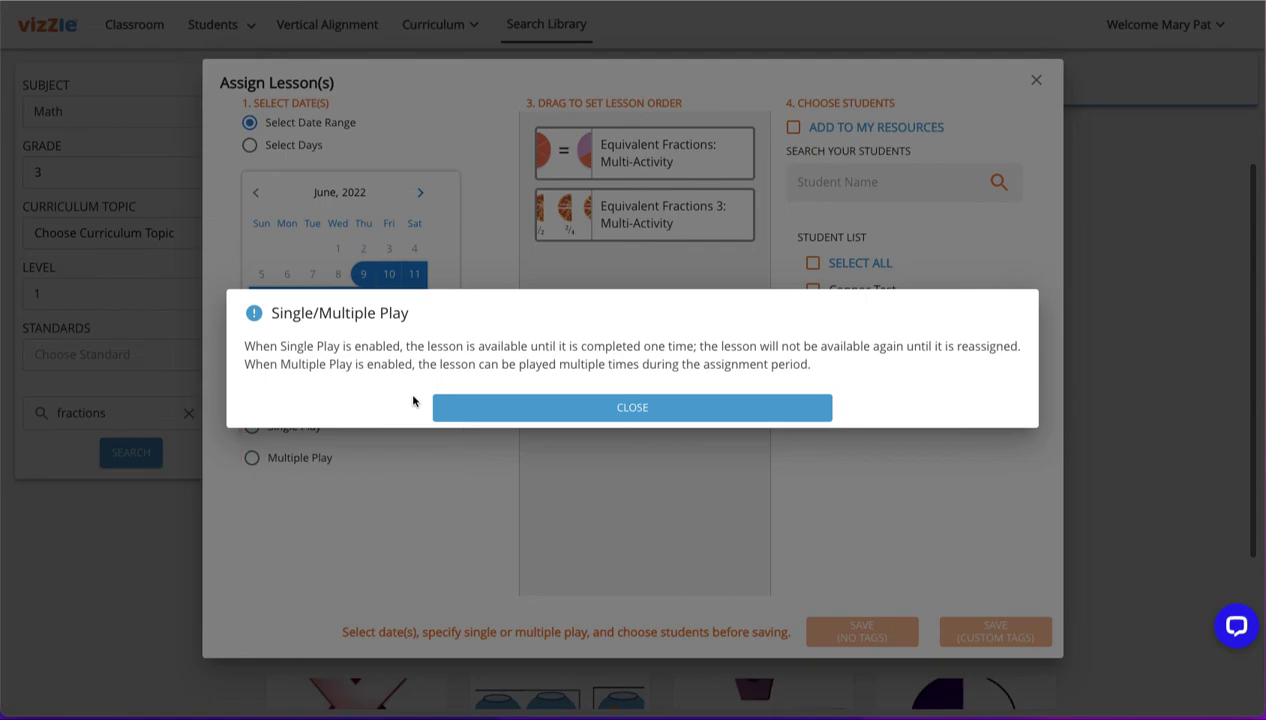
{"action": "left_click", "coordinate": [644, 405]}
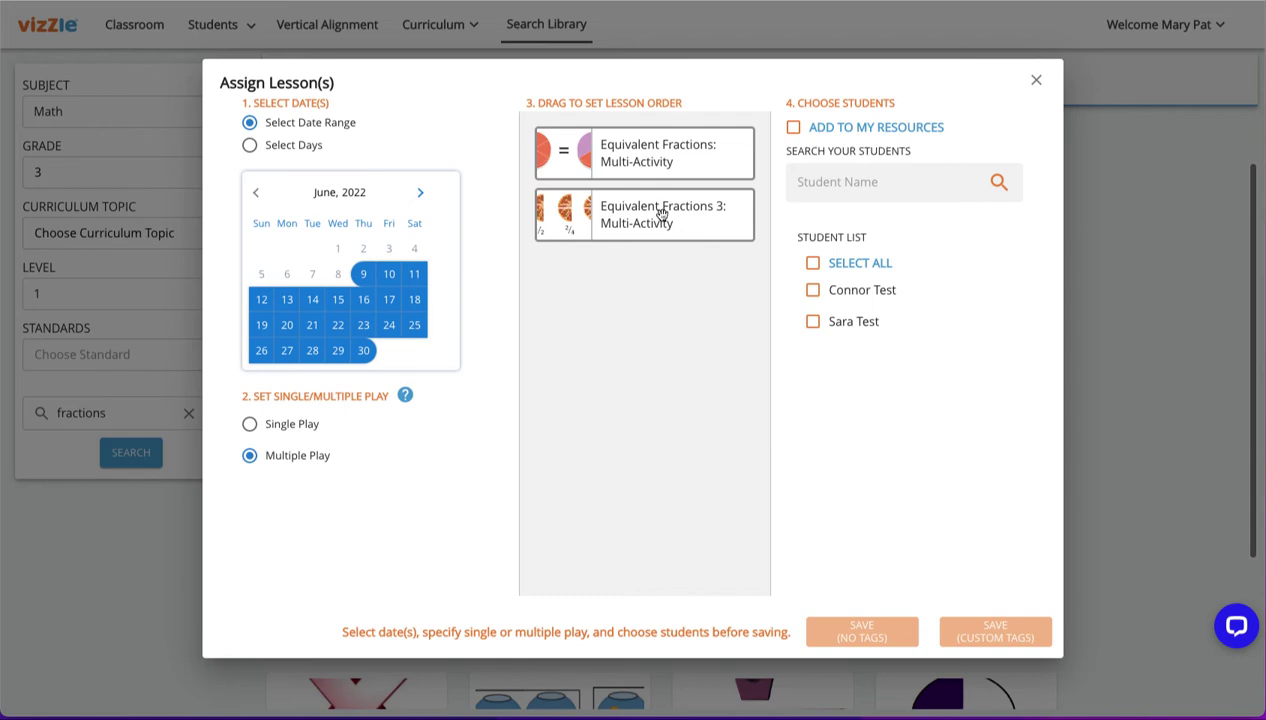
Step: Move Equivalent Fractions 3 to the top of the order and check only the first student
{"action": "left_click_drag", "start_coordinate": [660, 214], "coordinate": [660, 146]}
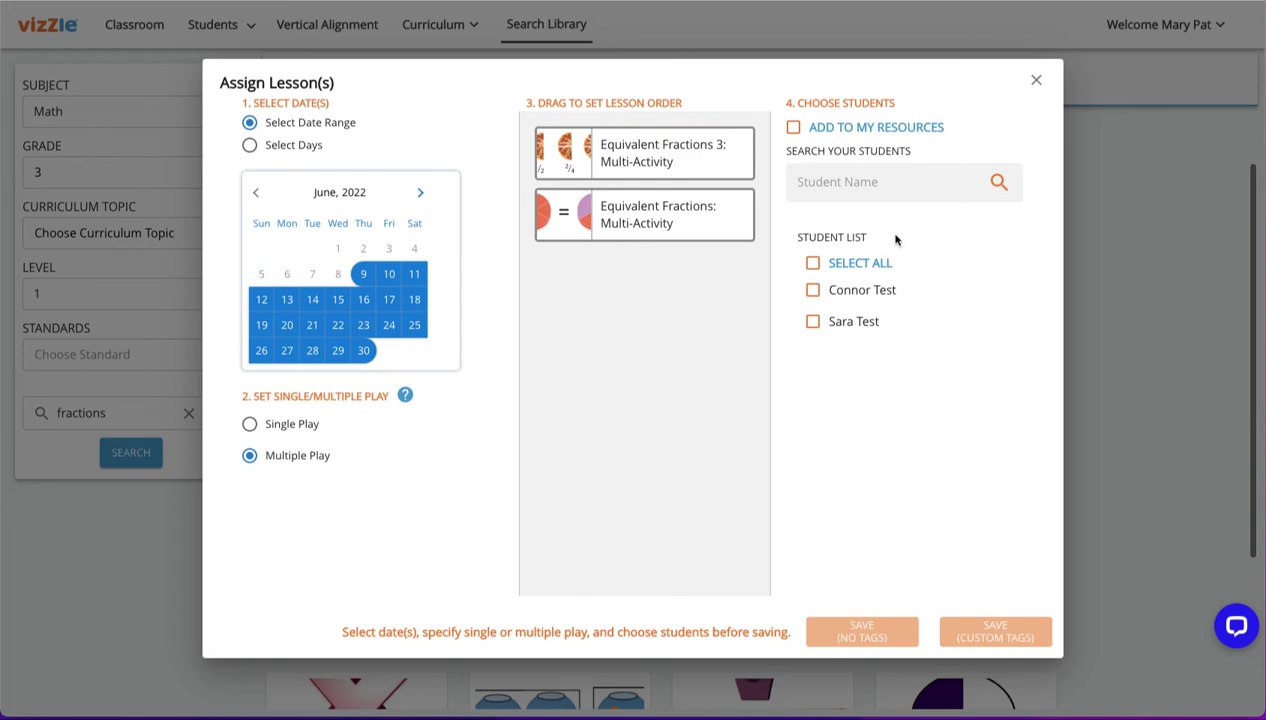
{"action": "left_click", "coordinate": [813, 265]}
{"action": "left_click", "coordinate": [813, 265]}
{"action": "left_click", "coordinate": [815, 295]}
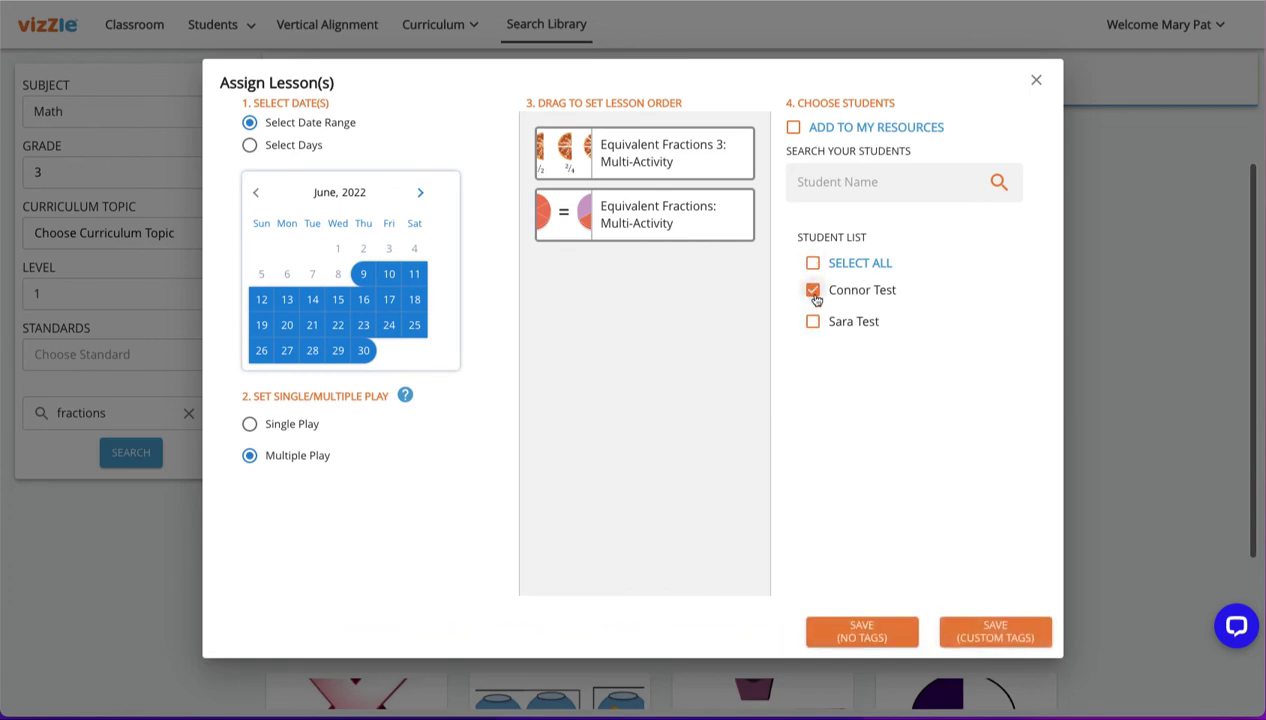
Step: Save the assignment and add the new goal tag 'Equivalent Fractions Goal 4 2022-23'
{"action": "left_click", "coordinate": [989, 637]}
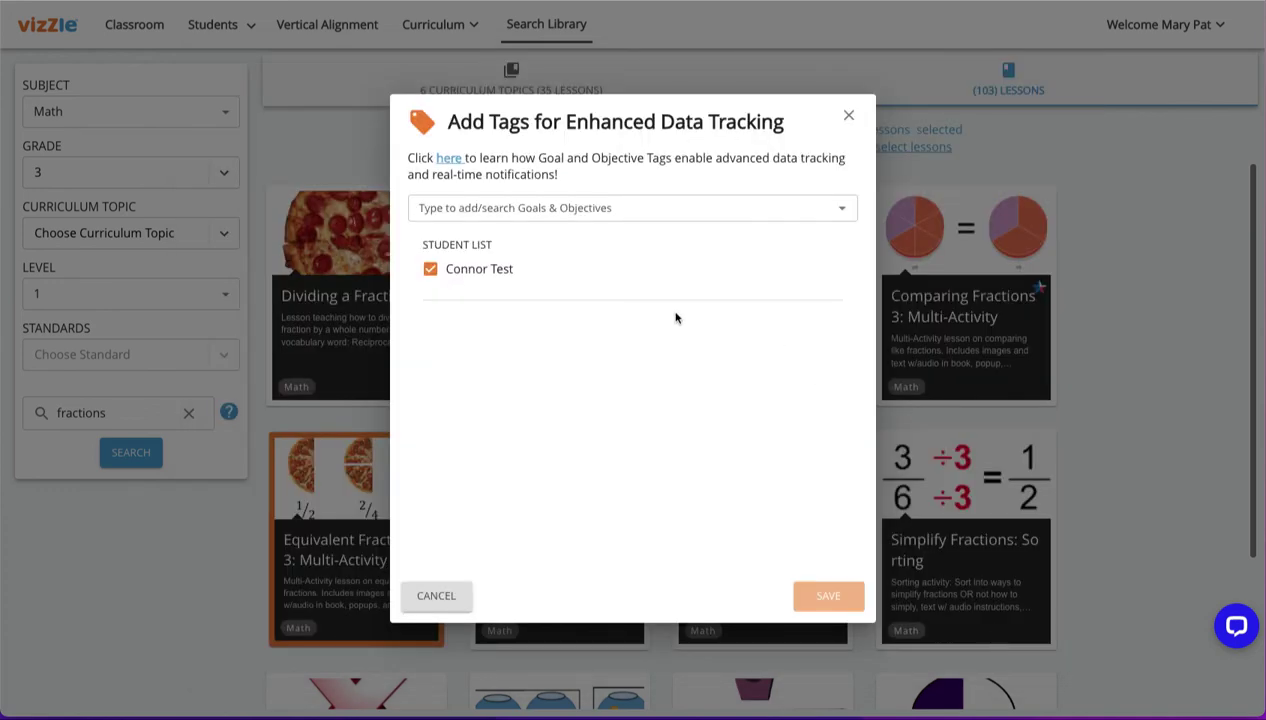
{"action": "left_click", "coordinate": [506, 210]}
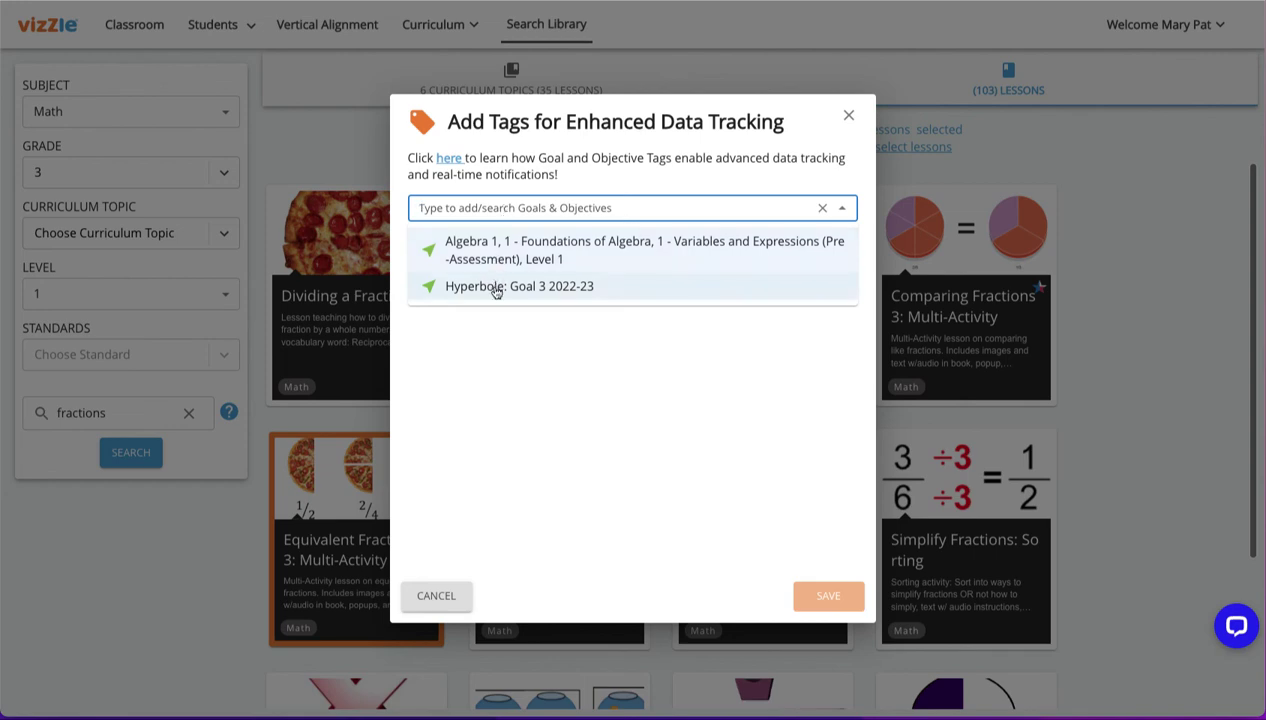
{"action": "left_click", "coordinate": [495, 206]}
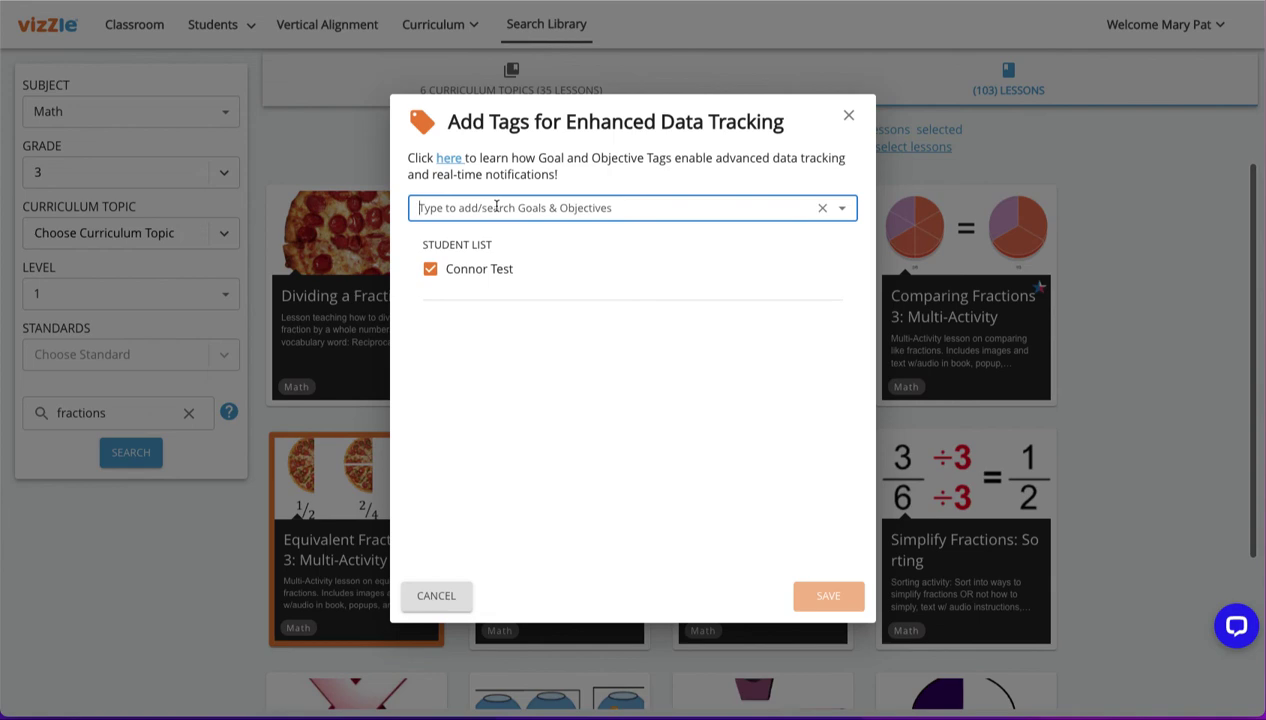
{"action": "type", "text": "Equivalent Fractions"}
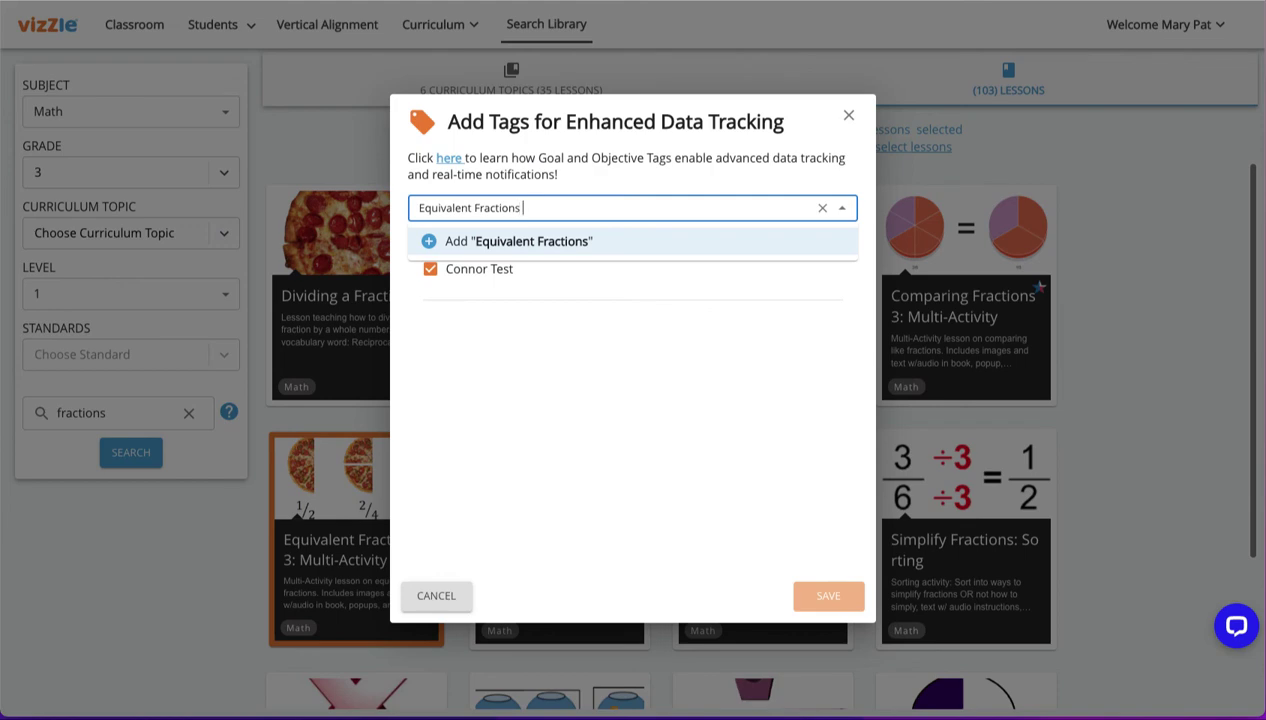
{"action": "type", "text": "Goal 4 2022-23"}
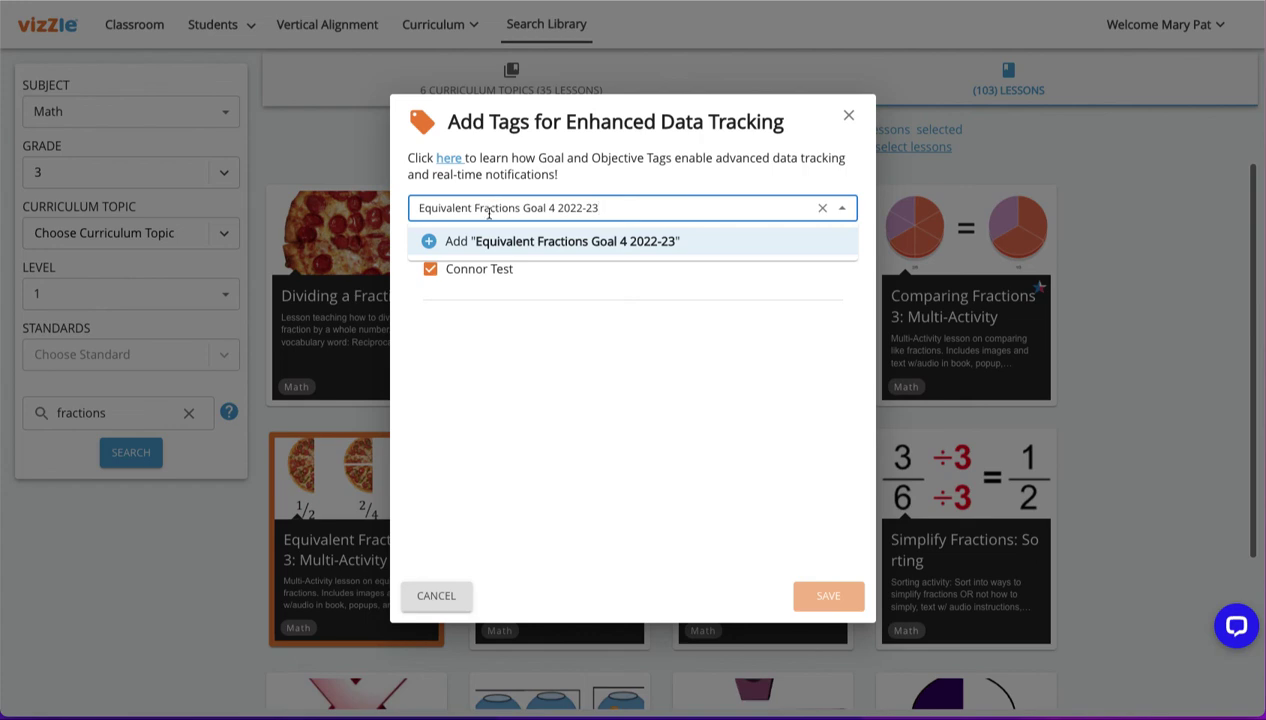
{"action": "left_click", "coordinate": [429, 243]}
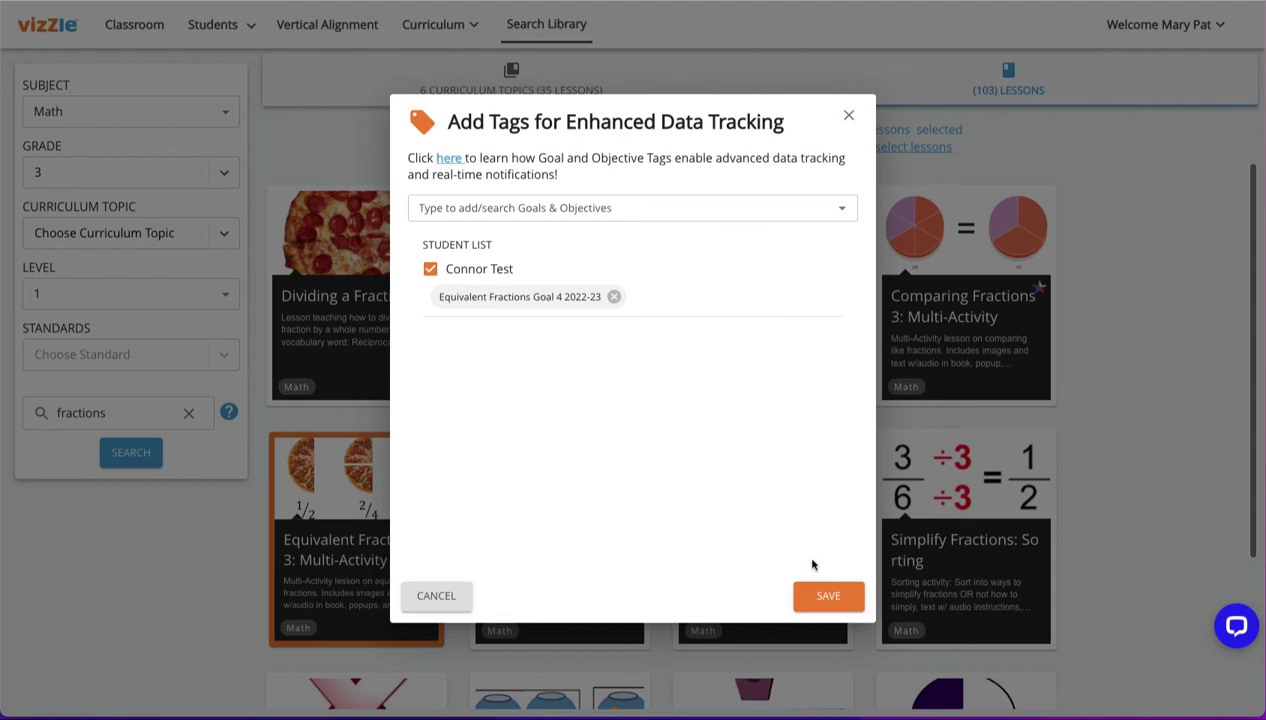
Step: Save the goal tag and open the first student's tracking page from Students
{"action": "left_click", "coordinate": [829, 598]}
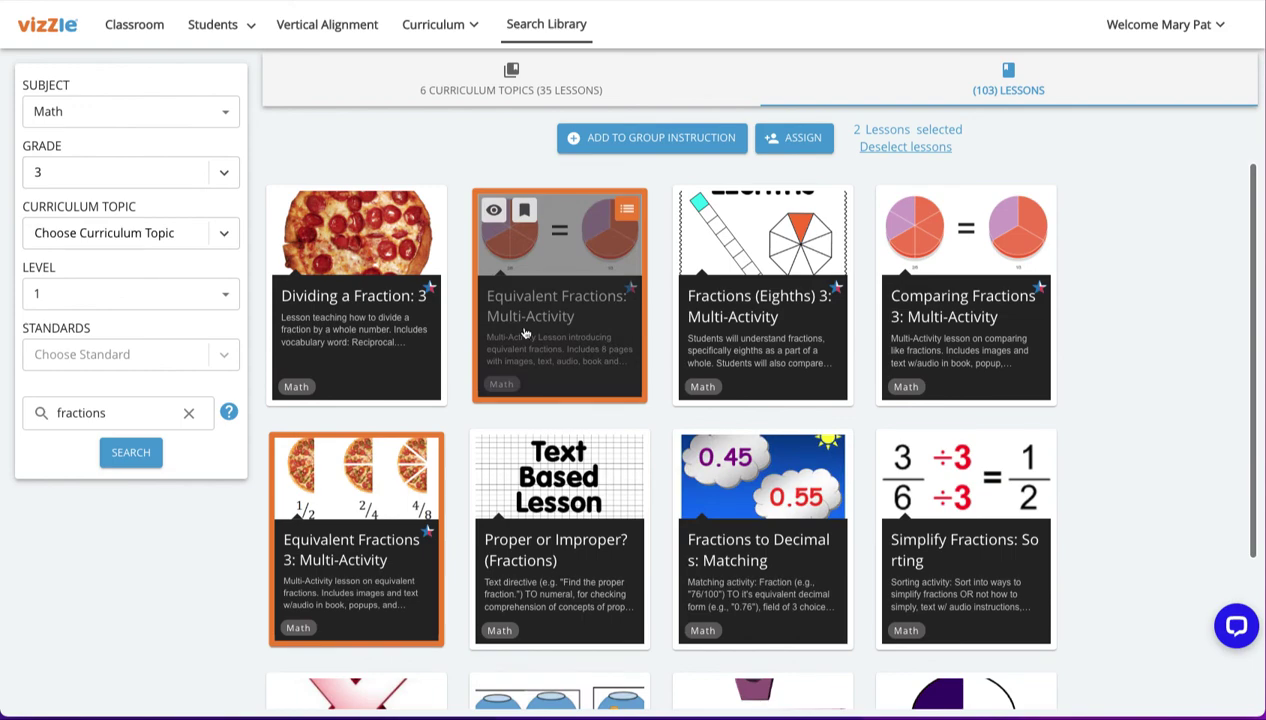
{"action": "left_click", "coordinate": [232, 25]}
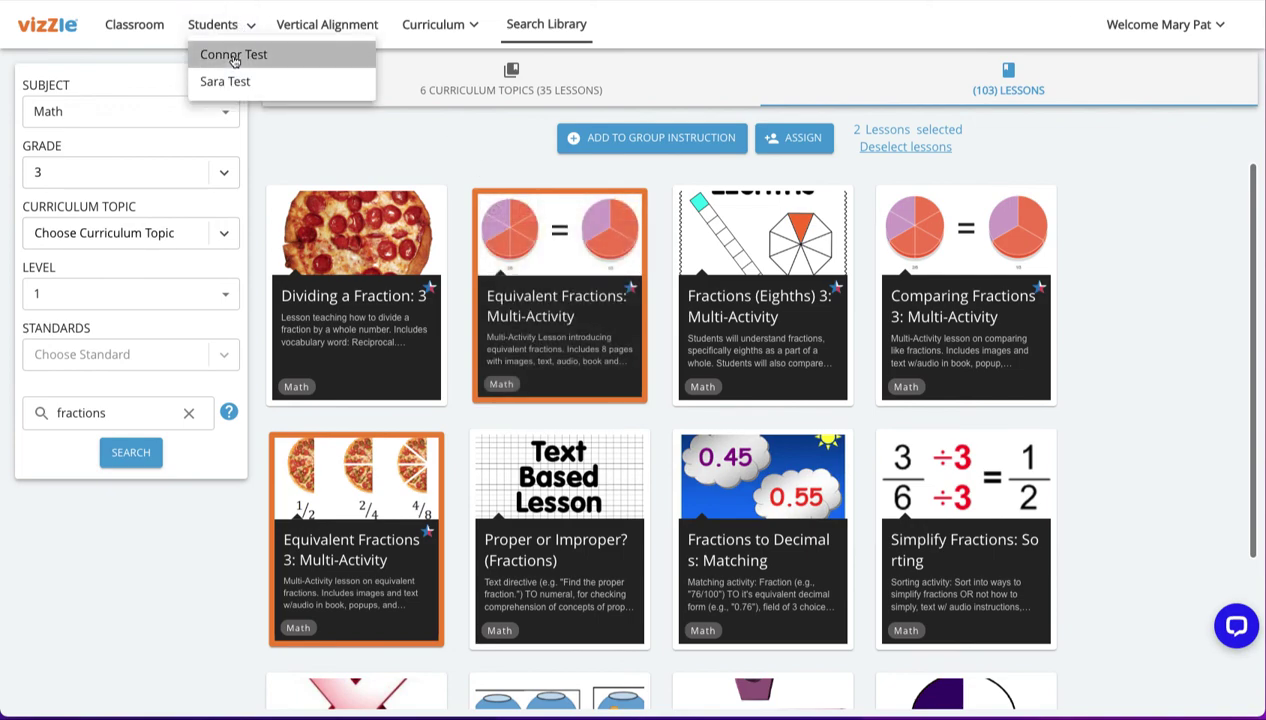
{"action": "left_click", "coordinate": [234, 57]}
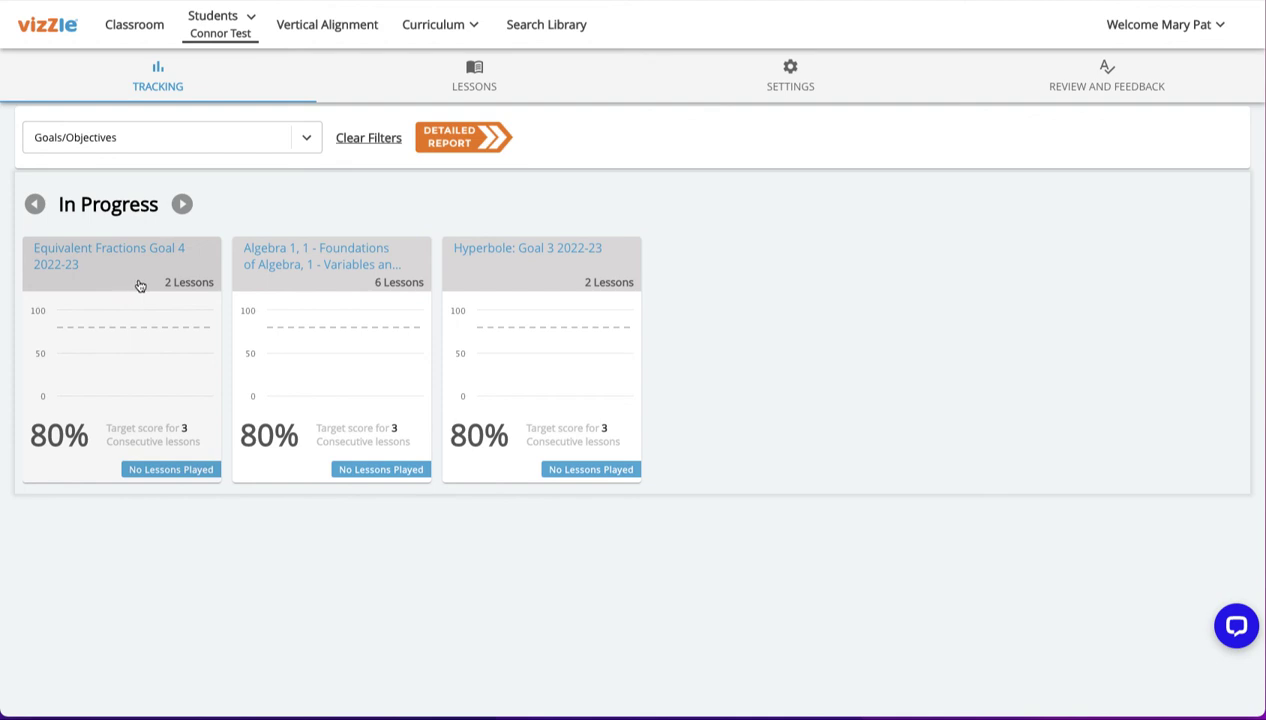
Step: Open the student's detailed report filtered to Equivalent Fractions Goal 4 2022-23
{"action": "left_click", "coordinate": [463, 146]}
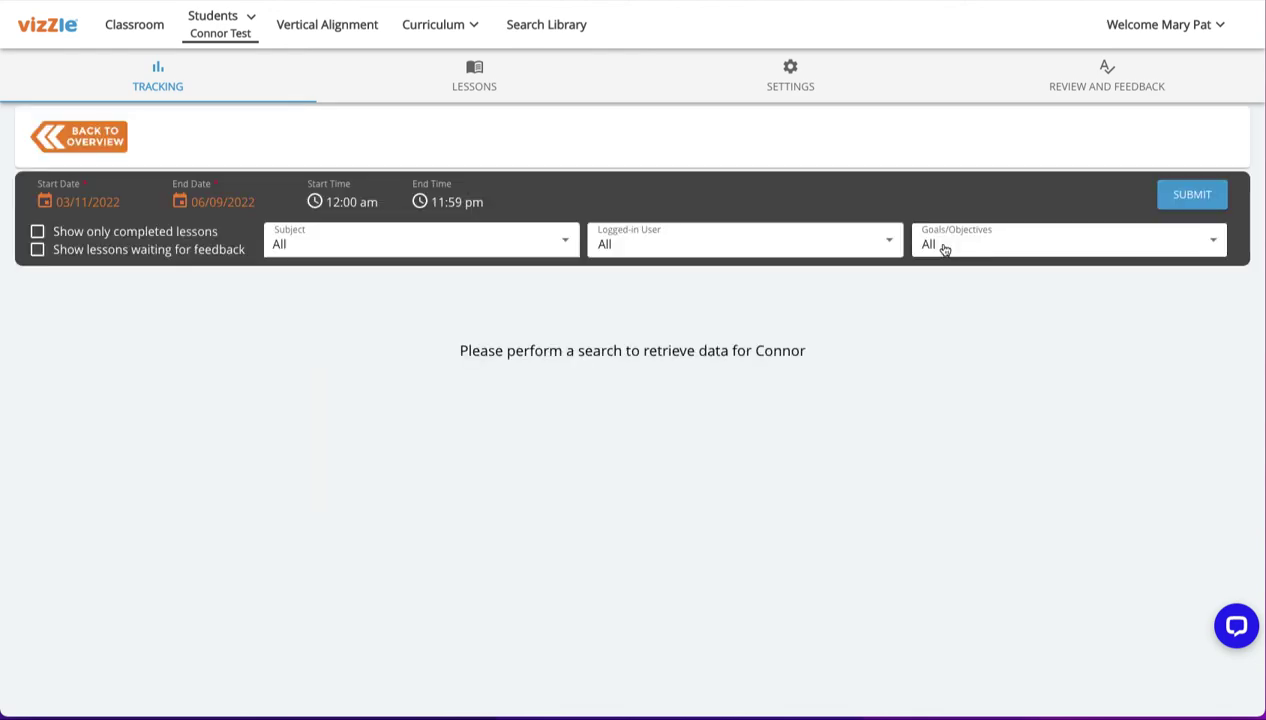
{"action": "left_click", "coordinate": [944, 248]}
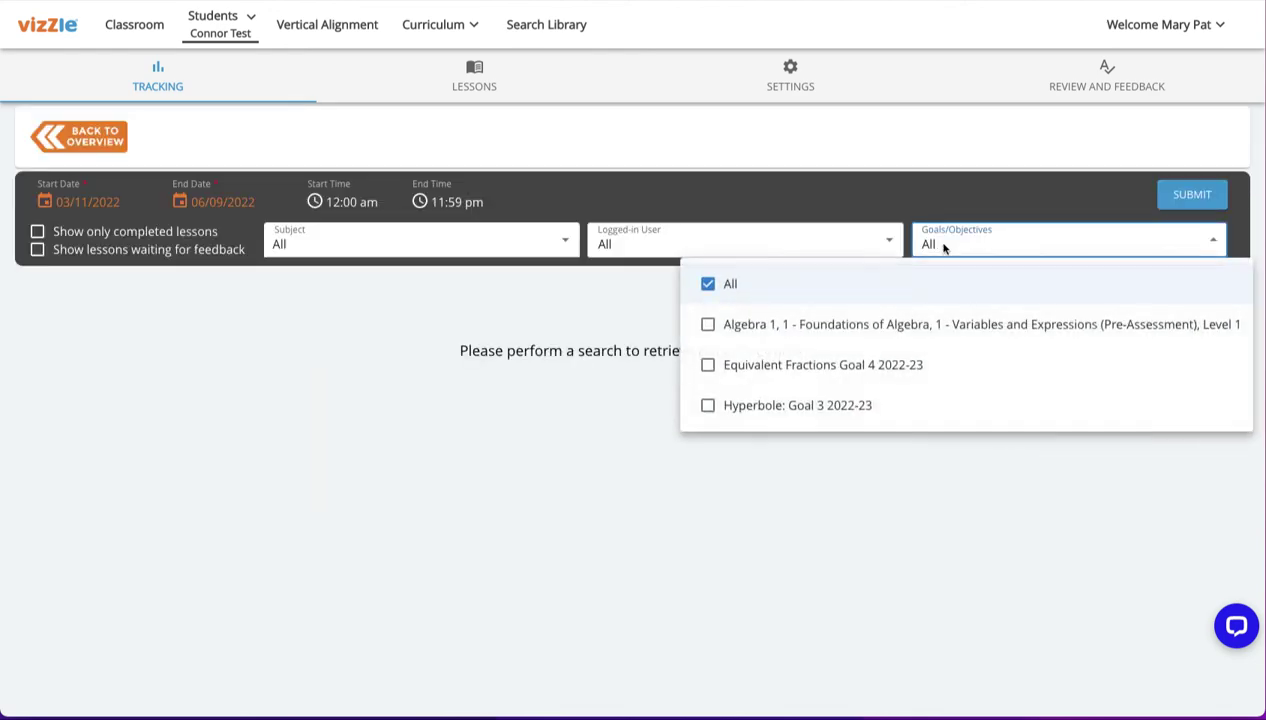
{"action": "left_click", "coordinate": [823, 365]}
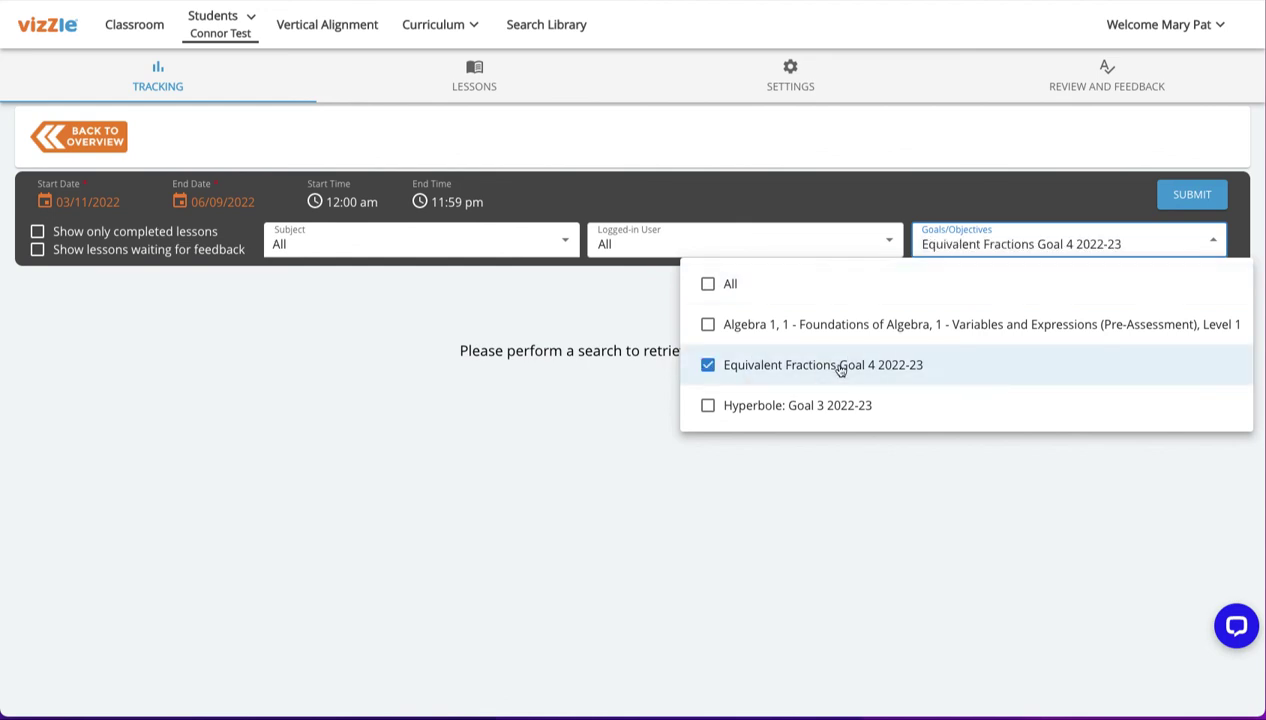
{"action": "left_click", "coordinate": [853, 207]}
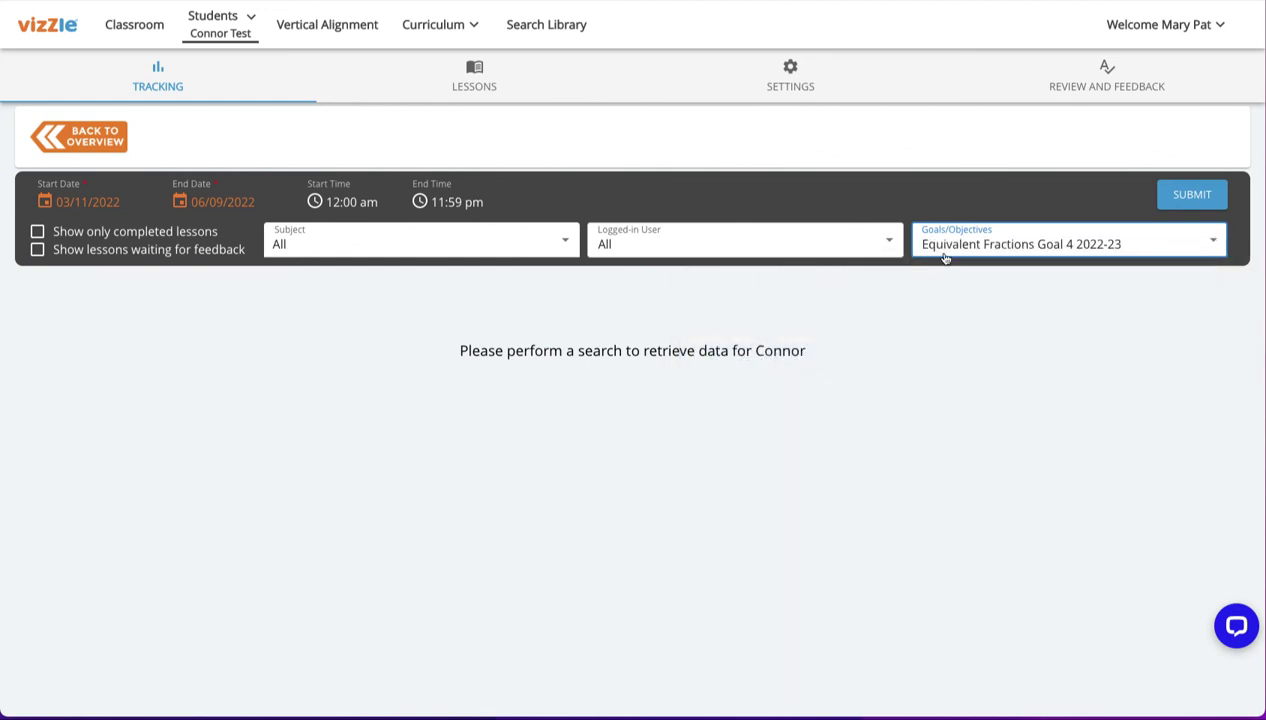
Step: From Search Library, open the first Fractions Part 1 Instructional Text/Match L1 lesson and expand its three TEKS standards
{"action": "left_click", "coordinate": [563, 27]}
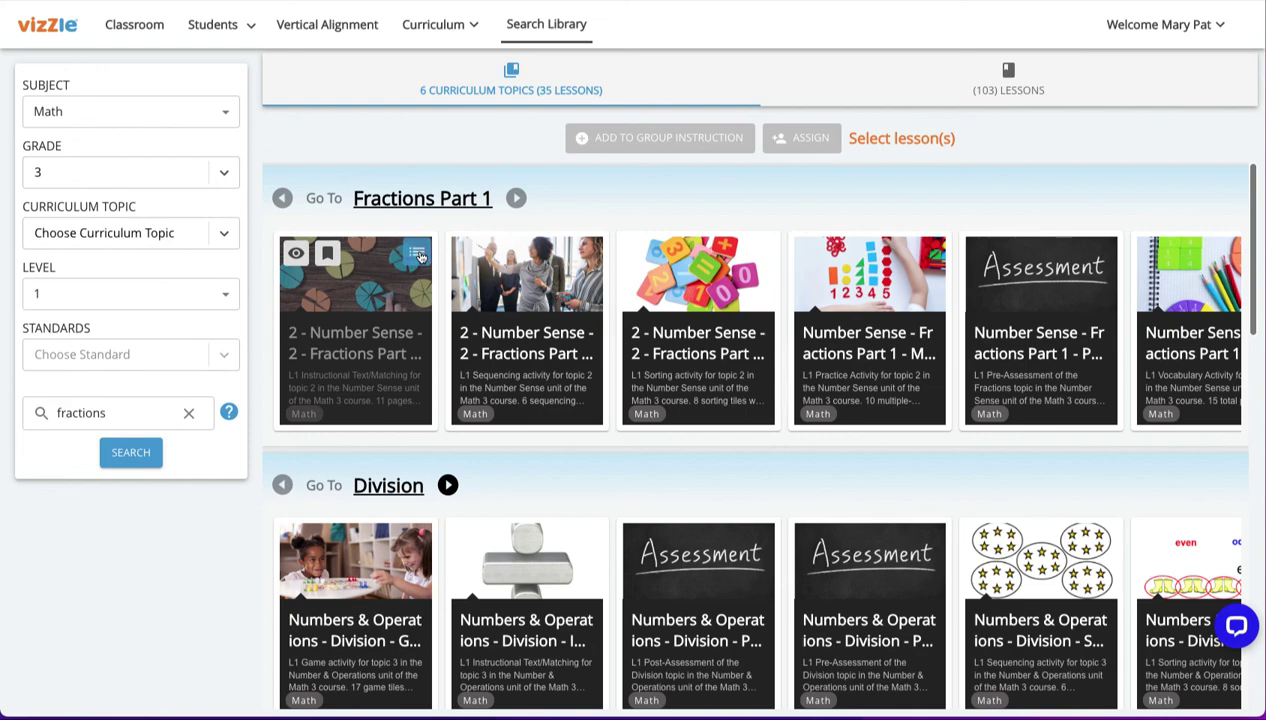
{"action": "left_click", "coordinate": [418, 255]}
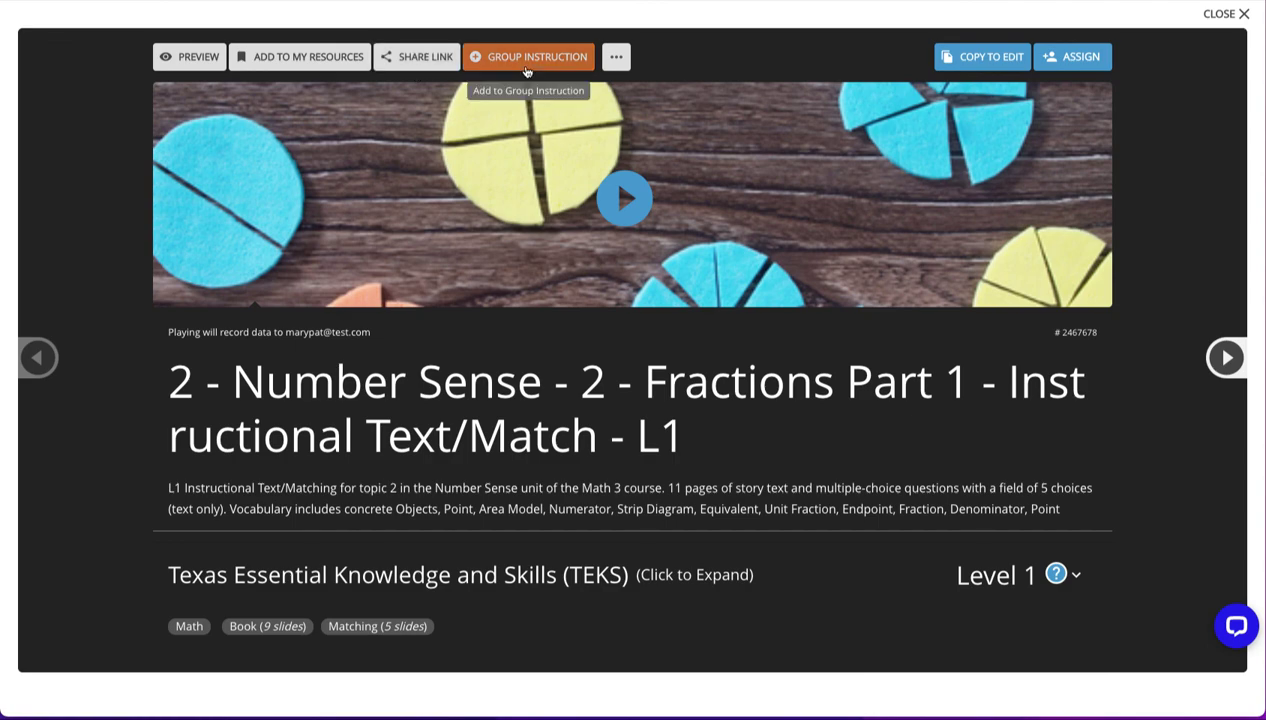
{"action": "left_click", "coordinate": [618, 60]}
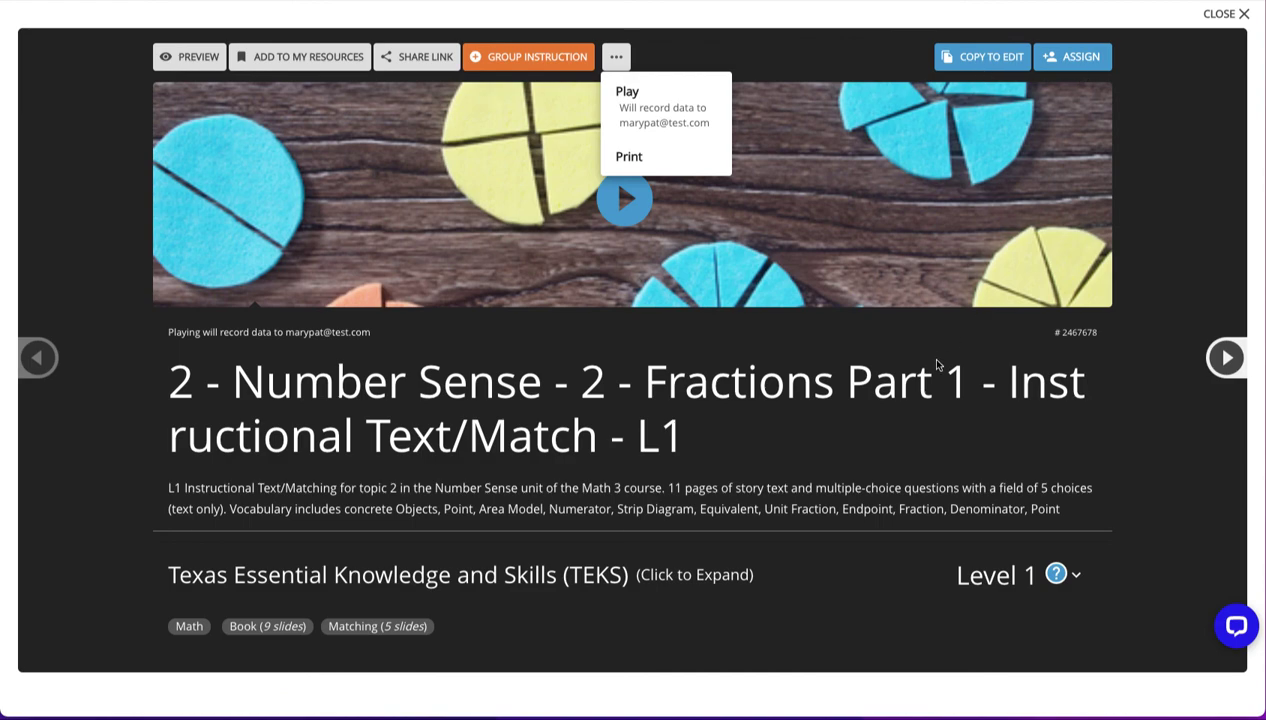
{"action": "left_click", "coordinate": [702, 585]}
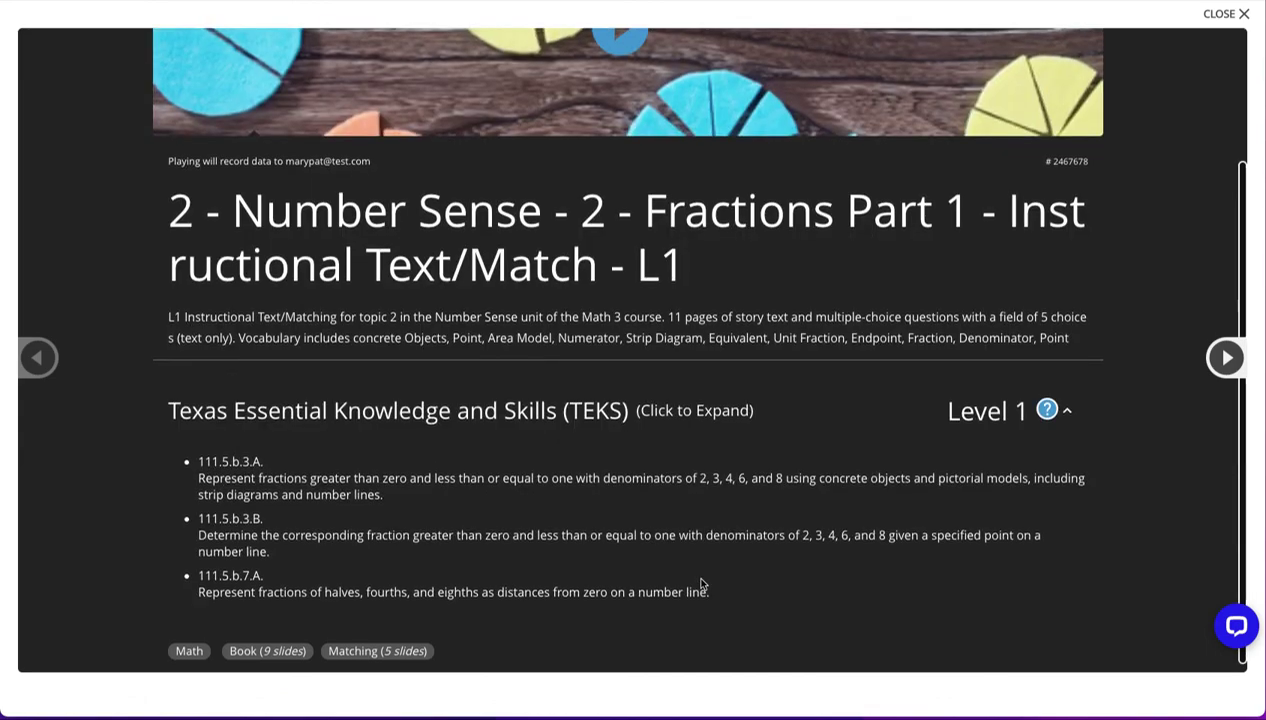